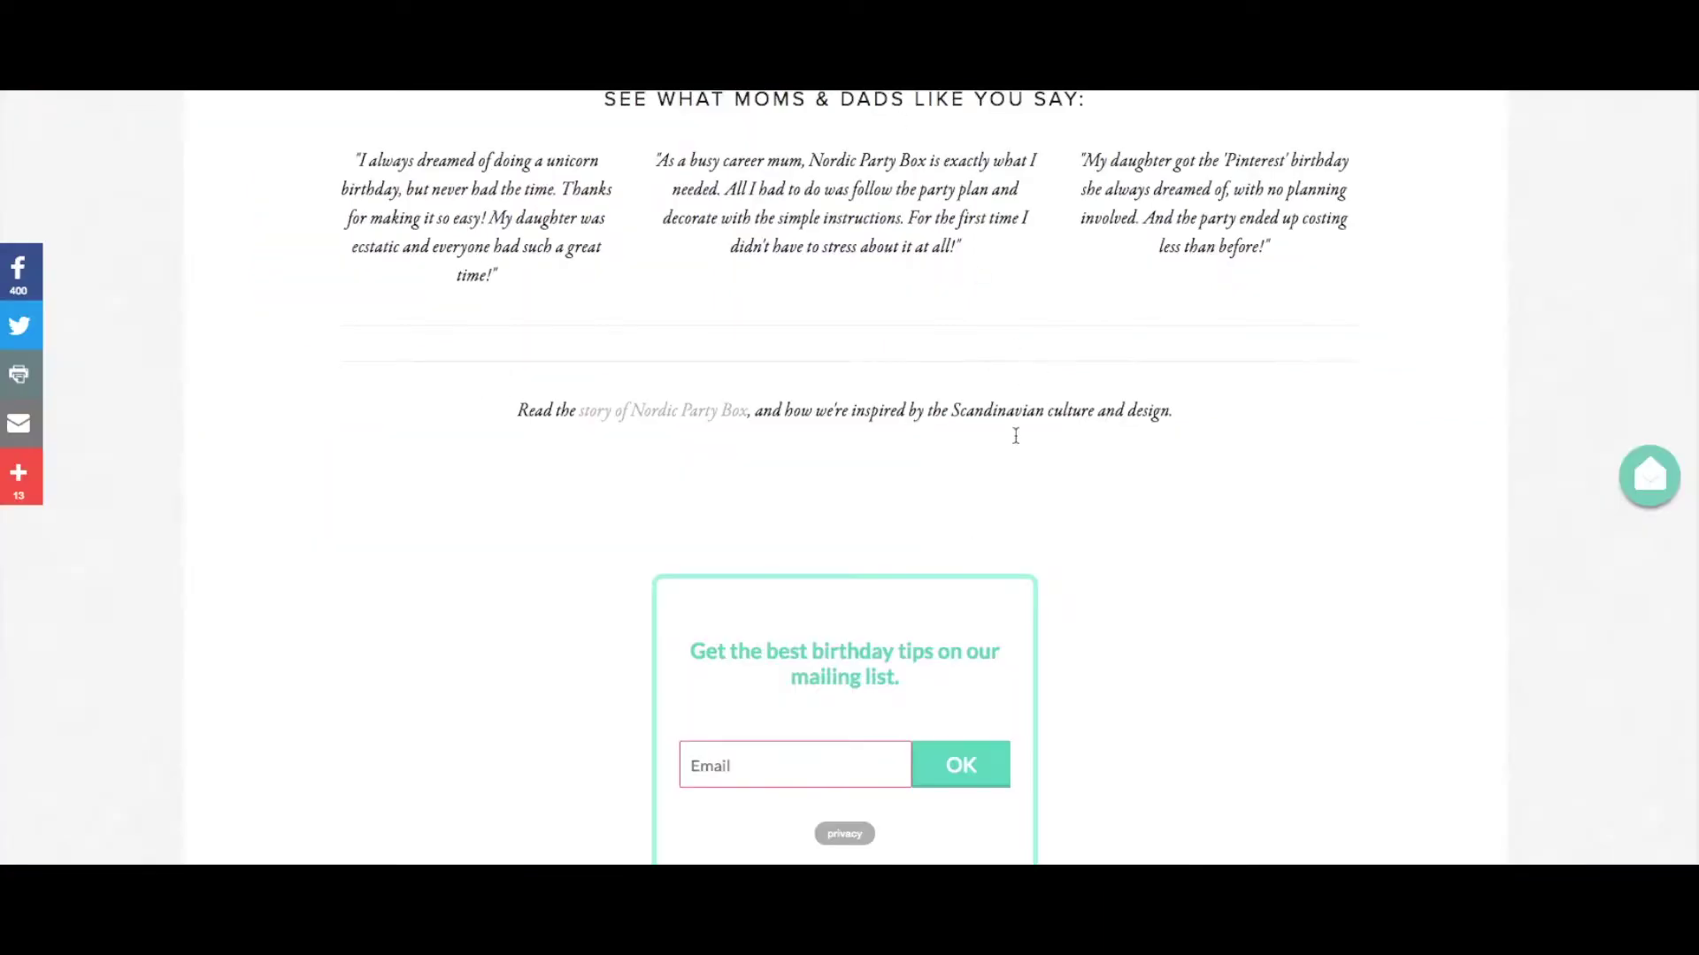
Step: Scroll down the Nordic Party Box page to the embedded birthday-tips email signup form
{"action": "scroll", "coordinate": [1015, 435], "scroll_direction": "down", "scroll_amount": 1}
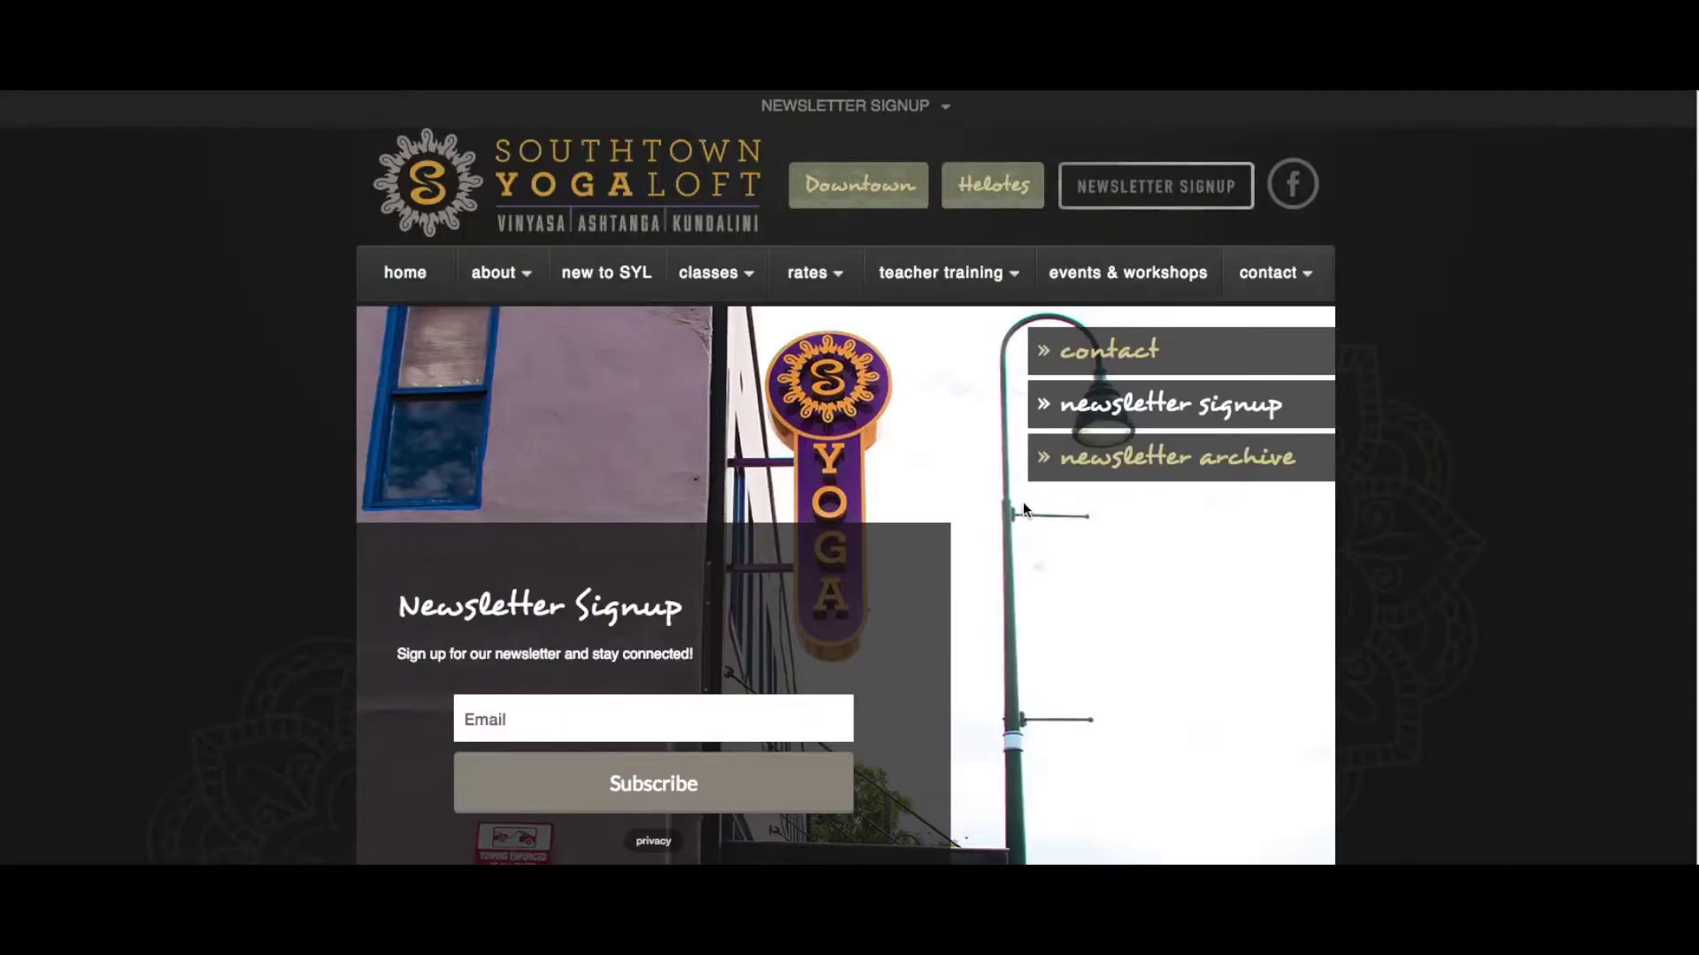
{"action": "scroll", "coordinate": [1025, 510], "scroll_direction": "down", "scroll_amount": 1}
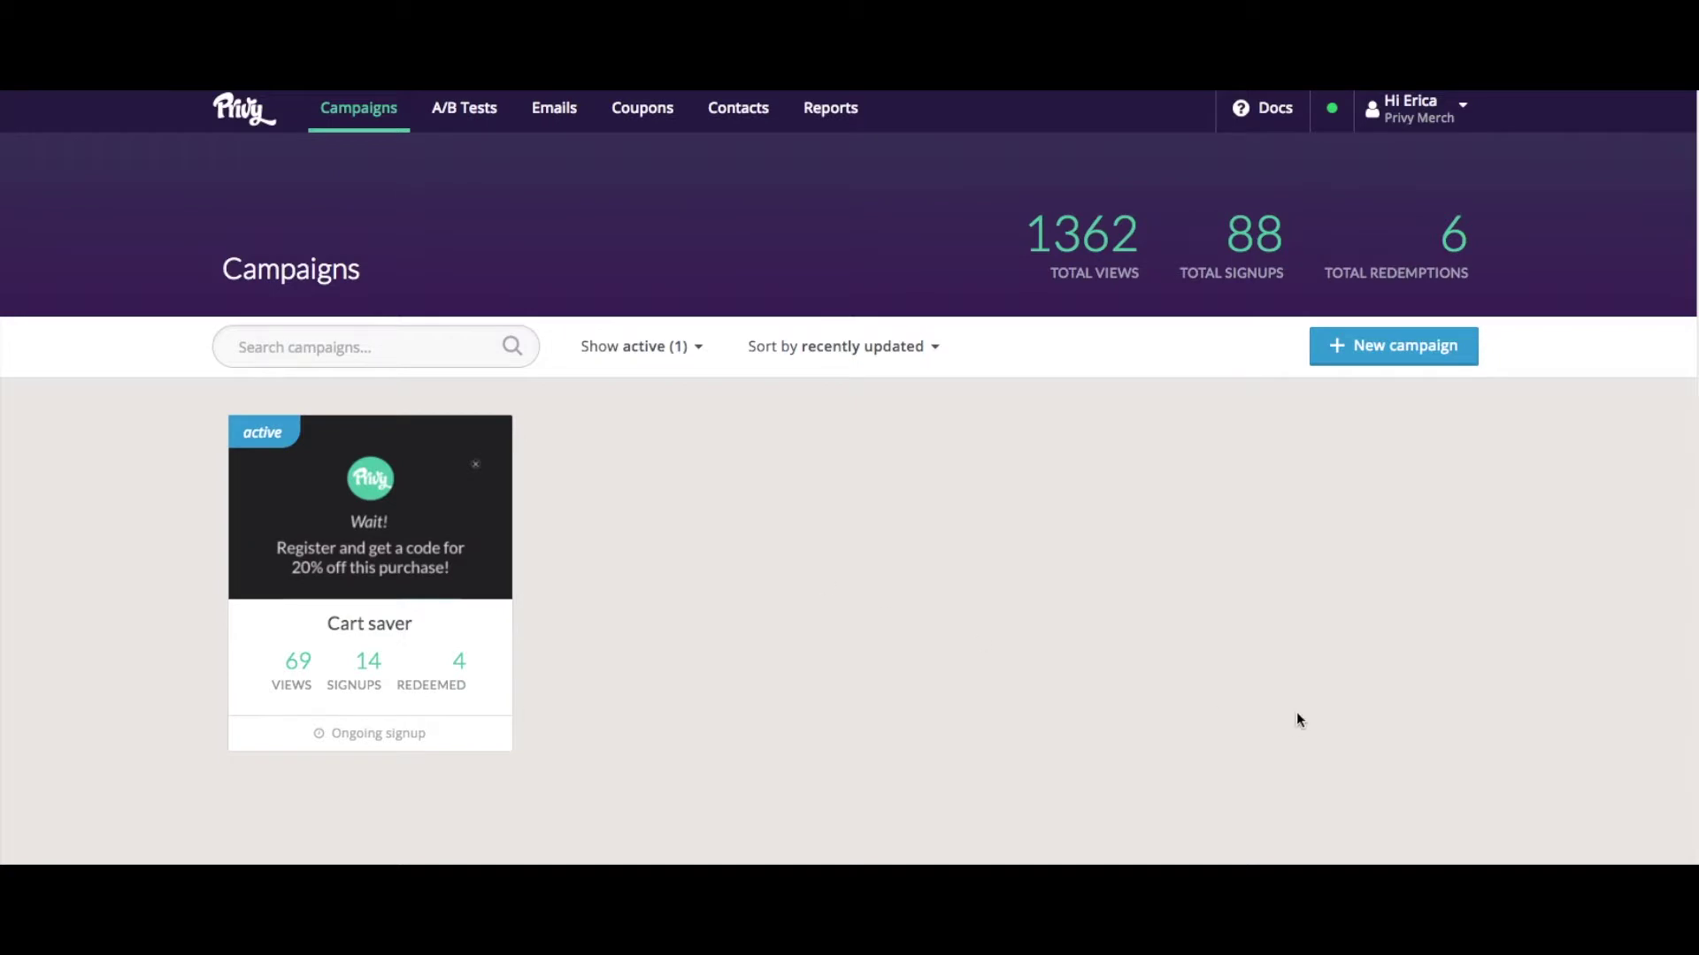
Step: Start a new campaign and create it with the title 'Embedded Form'
{"action": "left_click", "coordinate": [1367, 347]}
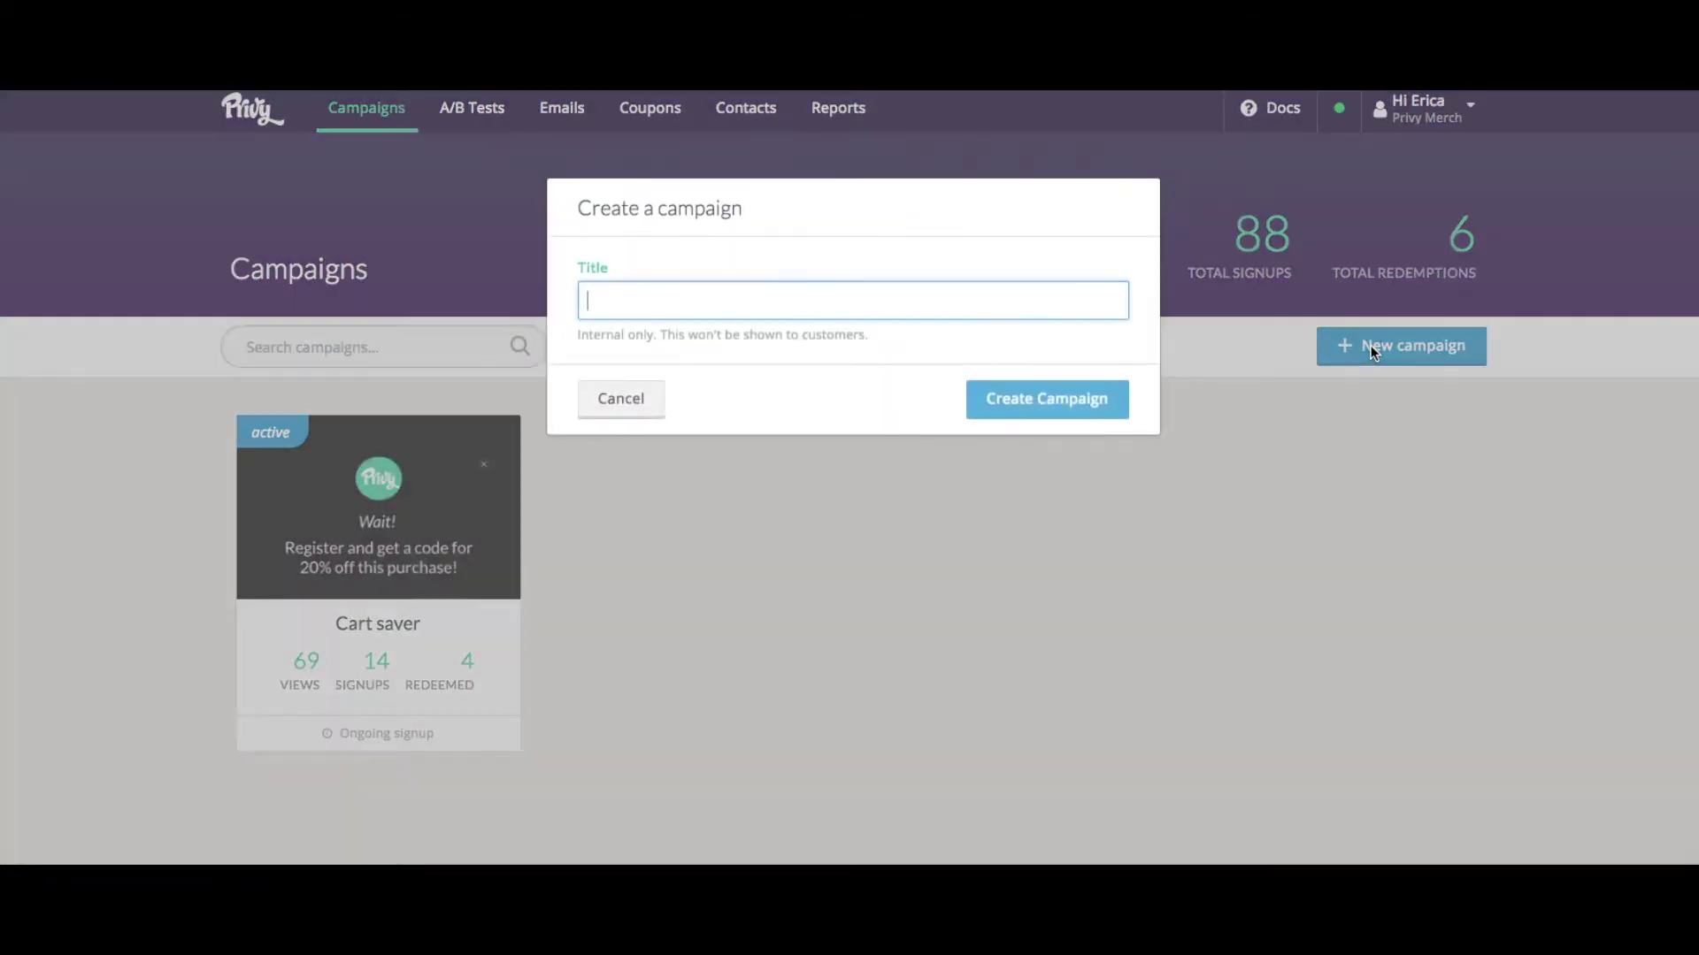
{"action": "type", "text": "E"}
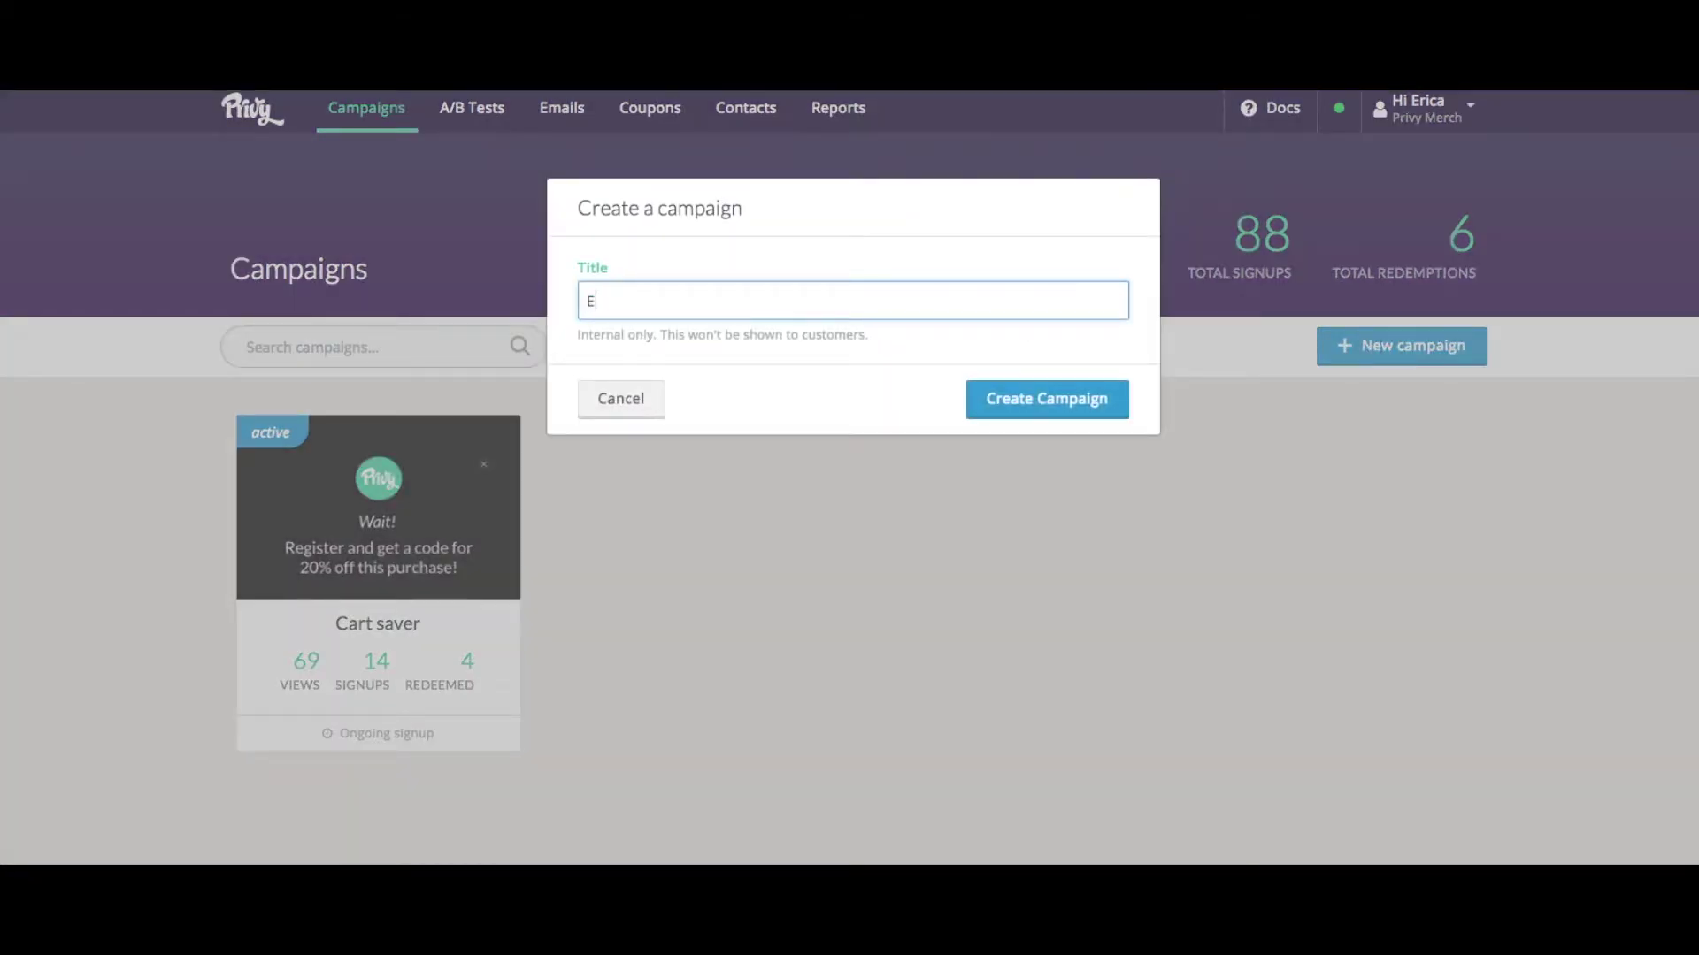
{"action": "type", "text": "mbedded Form"}
{"action": "left_click", "coordinate": [1022, 394]}
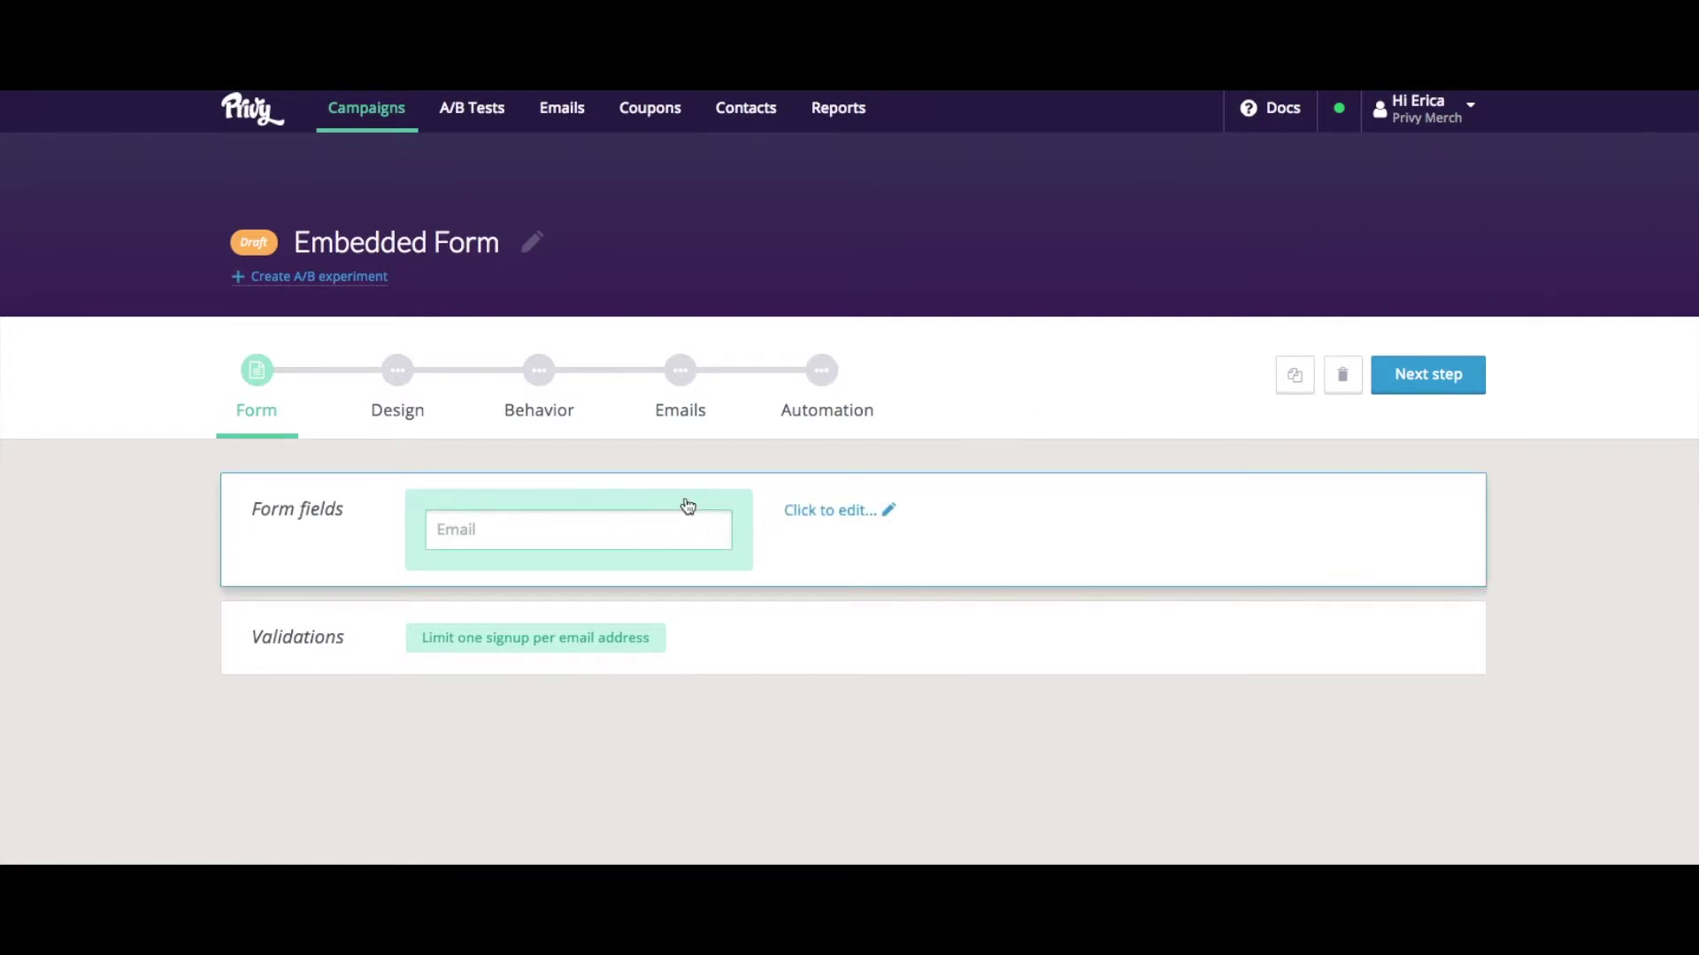
{"action": "left_click", "coordinate": [856, 510]}
{"action": "left_click", "coordinate": [1151, 531]}
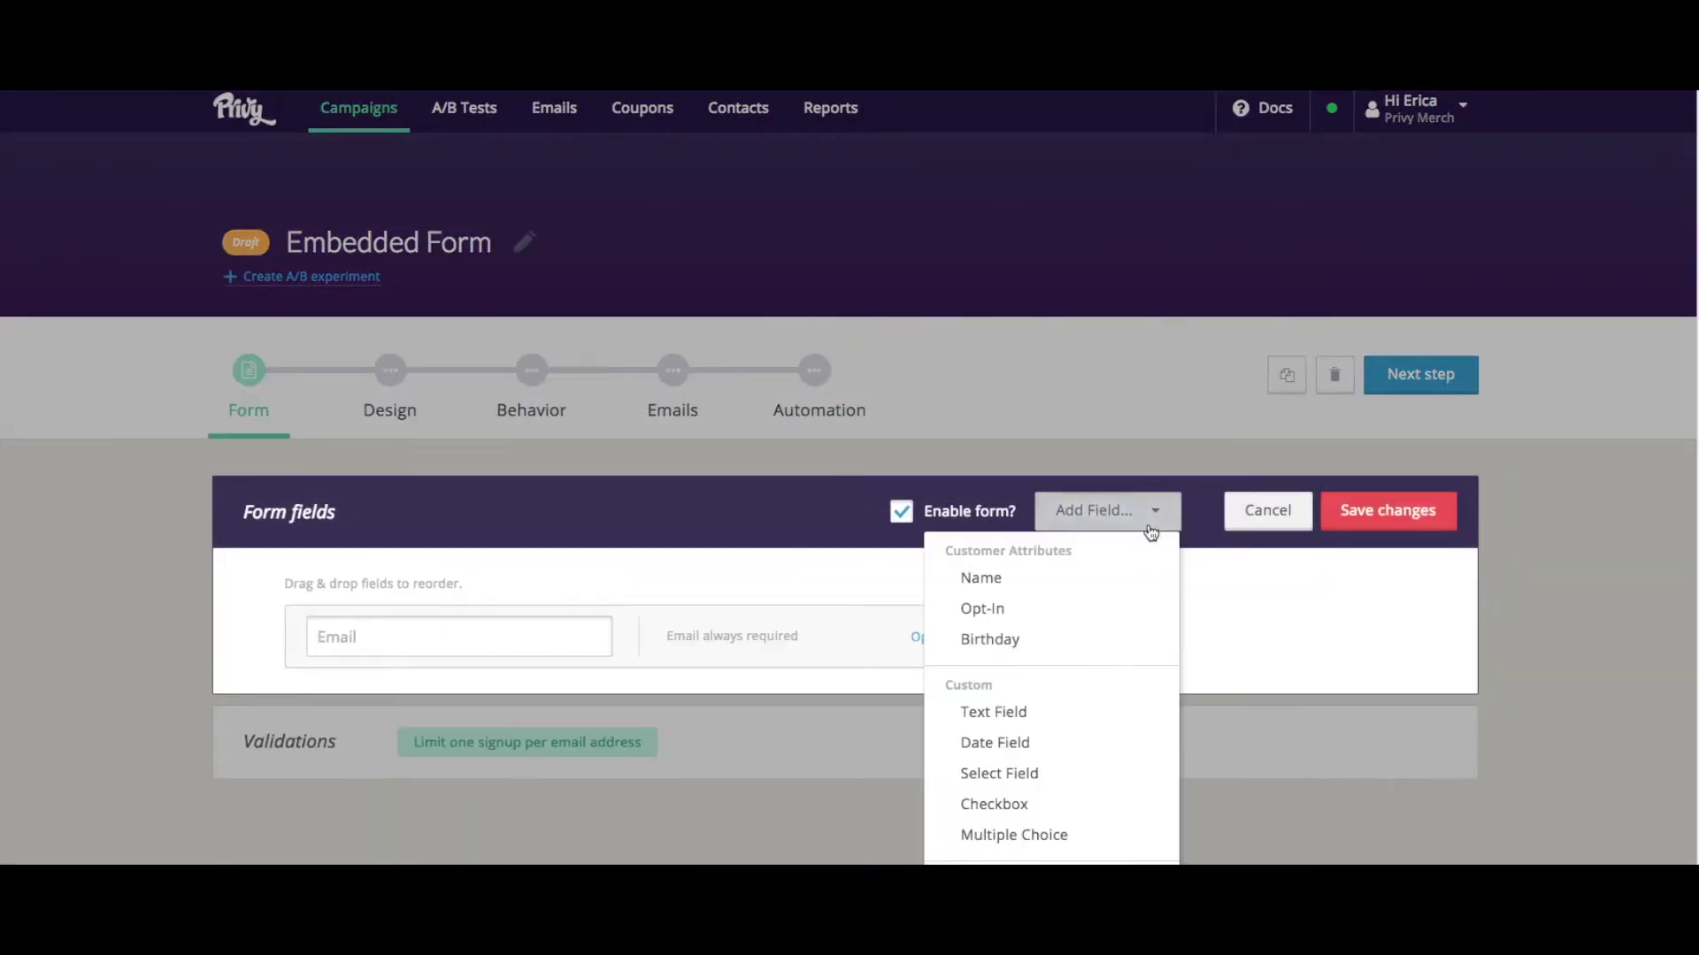
{"action": "scroll", "coordinate": [1121, 732], "scroll_direction": "down", "scroll_amount": 3}
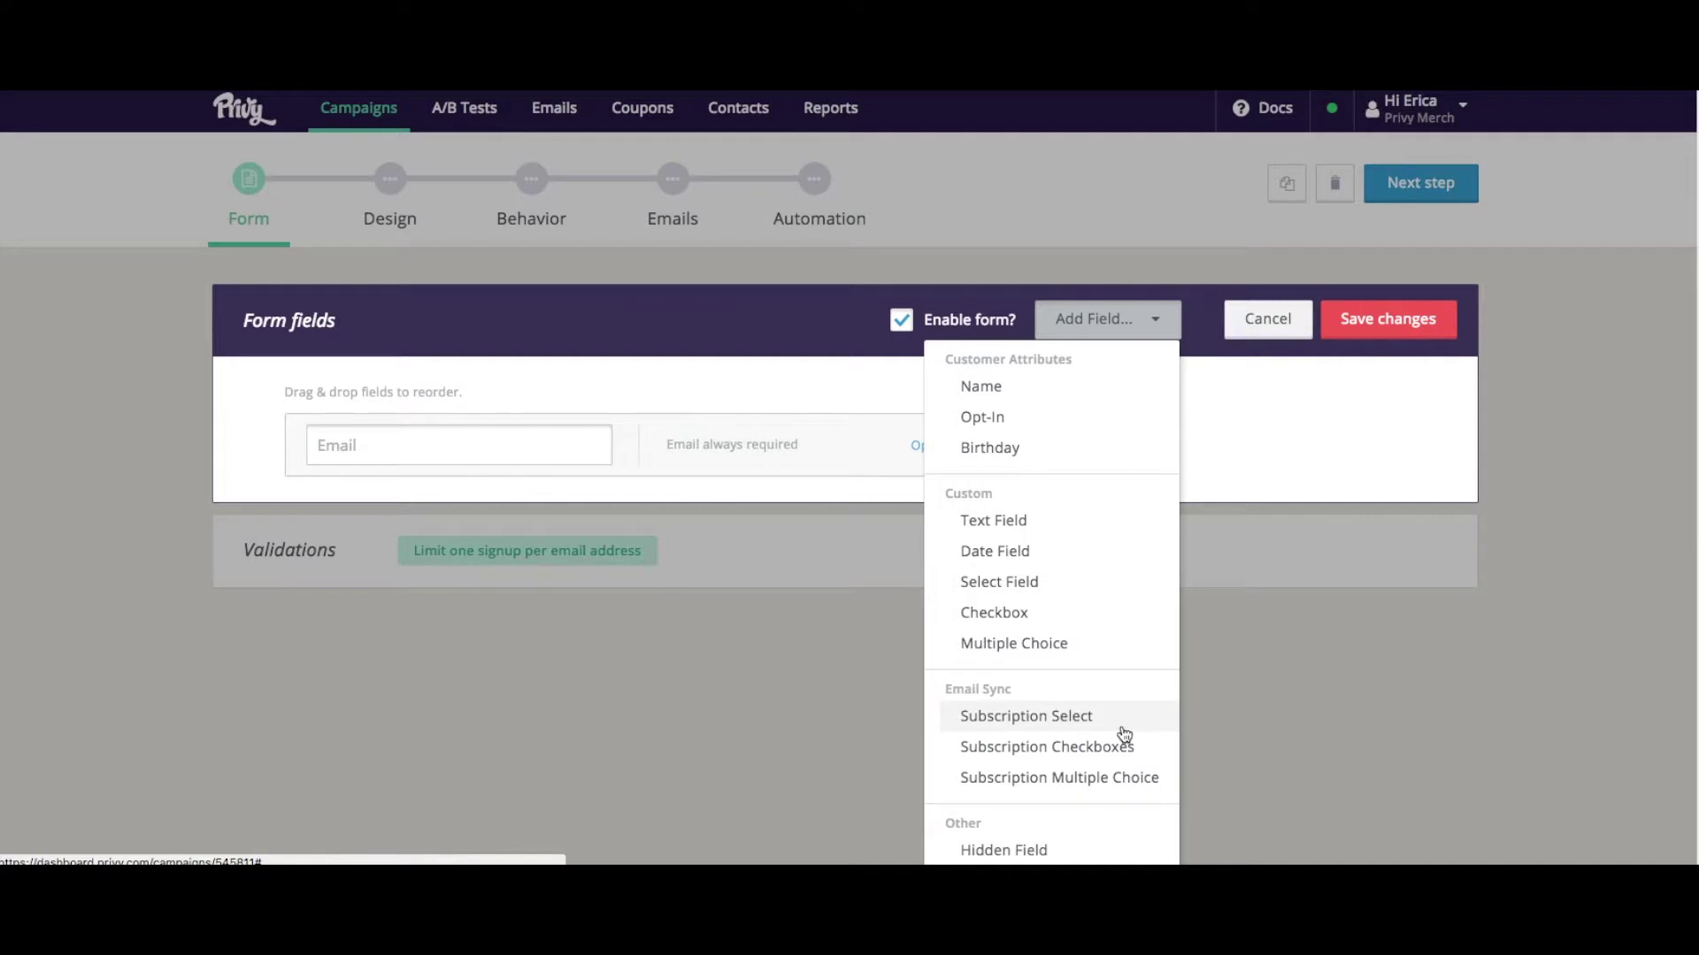
{"action": "left_click", "coordinate": [1369, 327]}
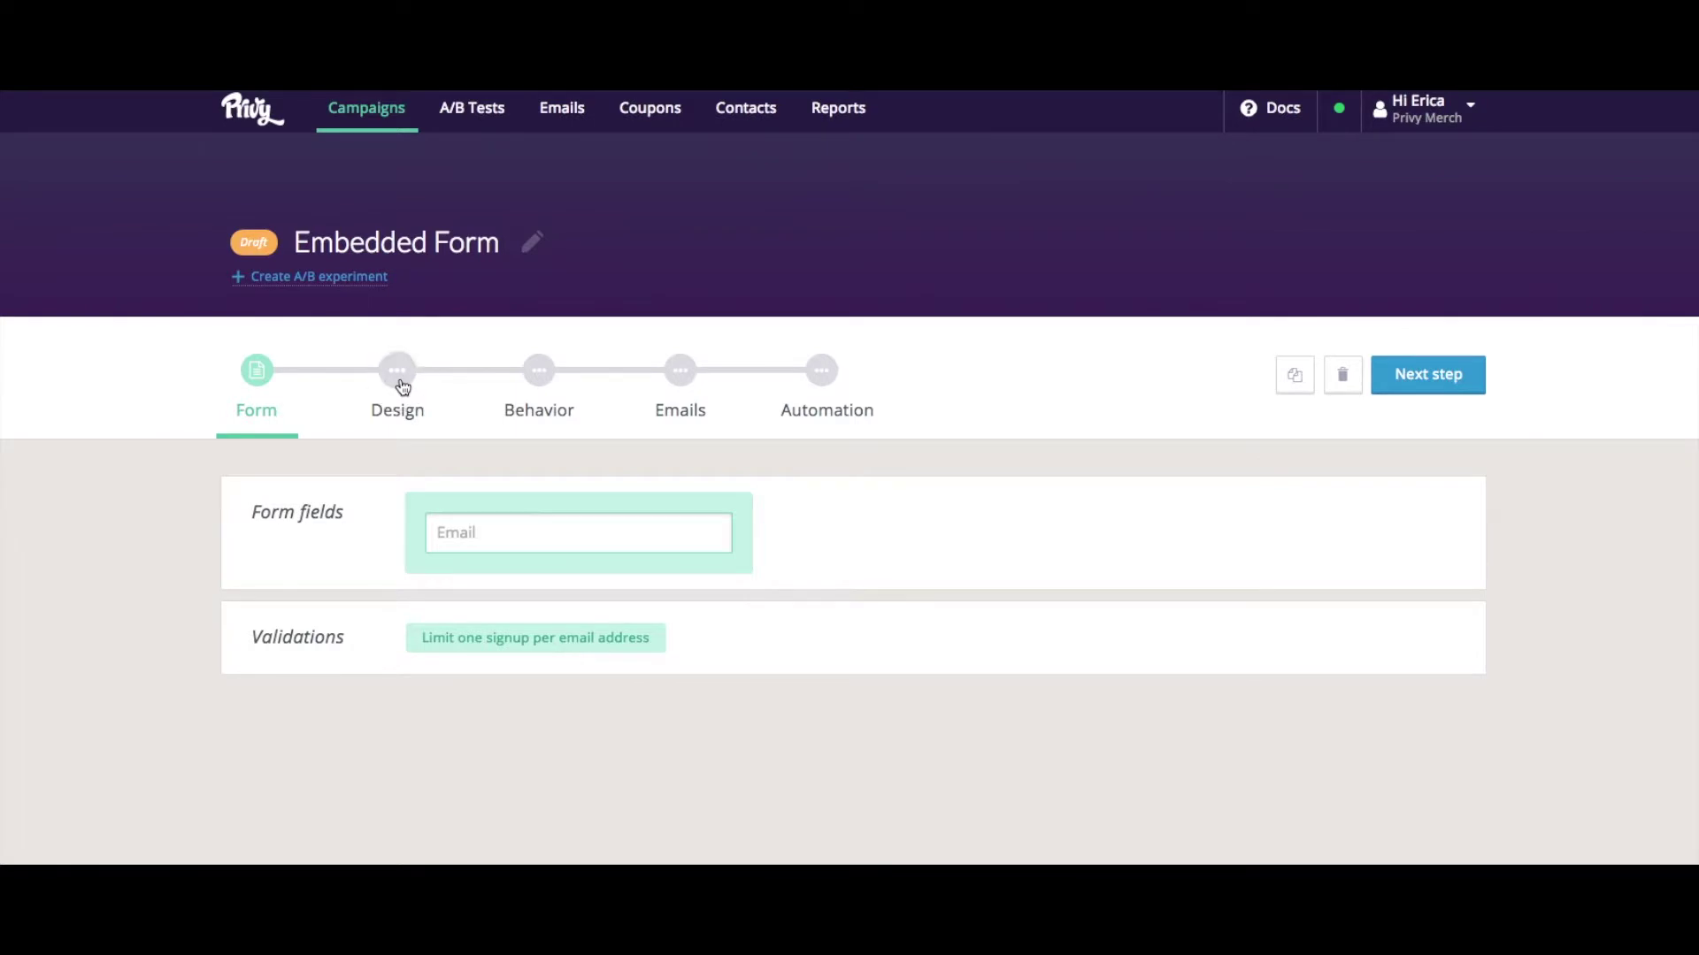
Step: On the Design step, add a before-signup display from the 'Embedded Form- Sidebar dark' template
{"action": "left_click", "coordinate": [402, 387]}
{"action": "left_click", "coordinate": [371, 556]}
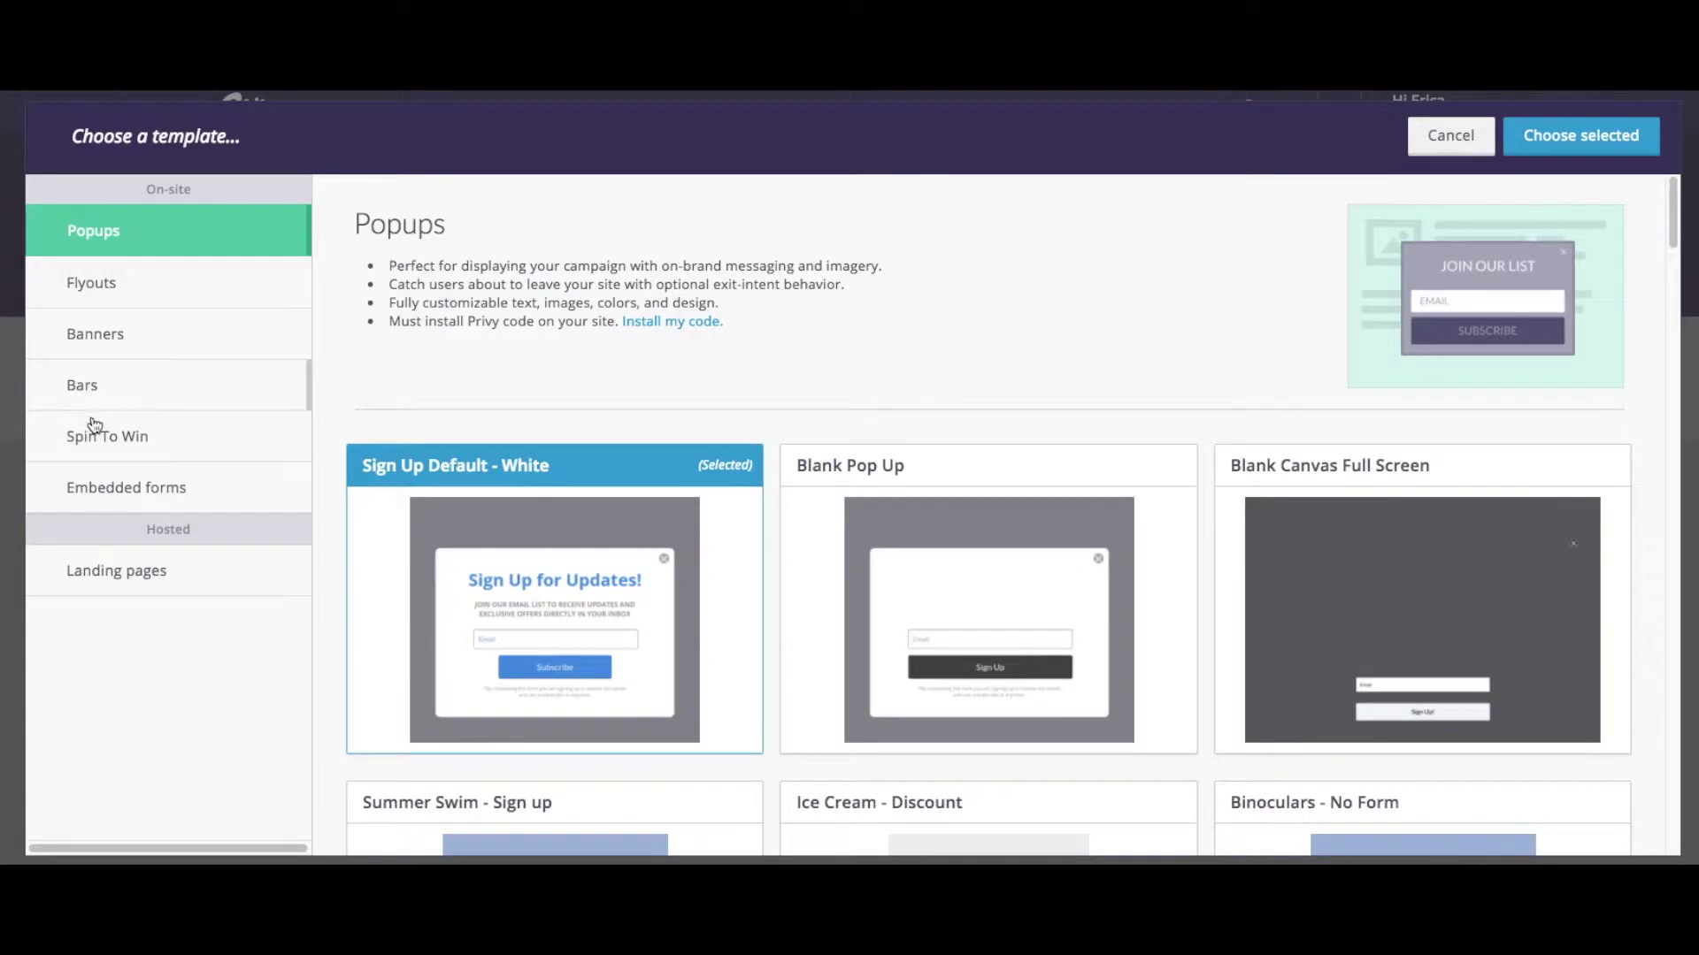
{"action": "left_click", "coordinate": [102, 492]}
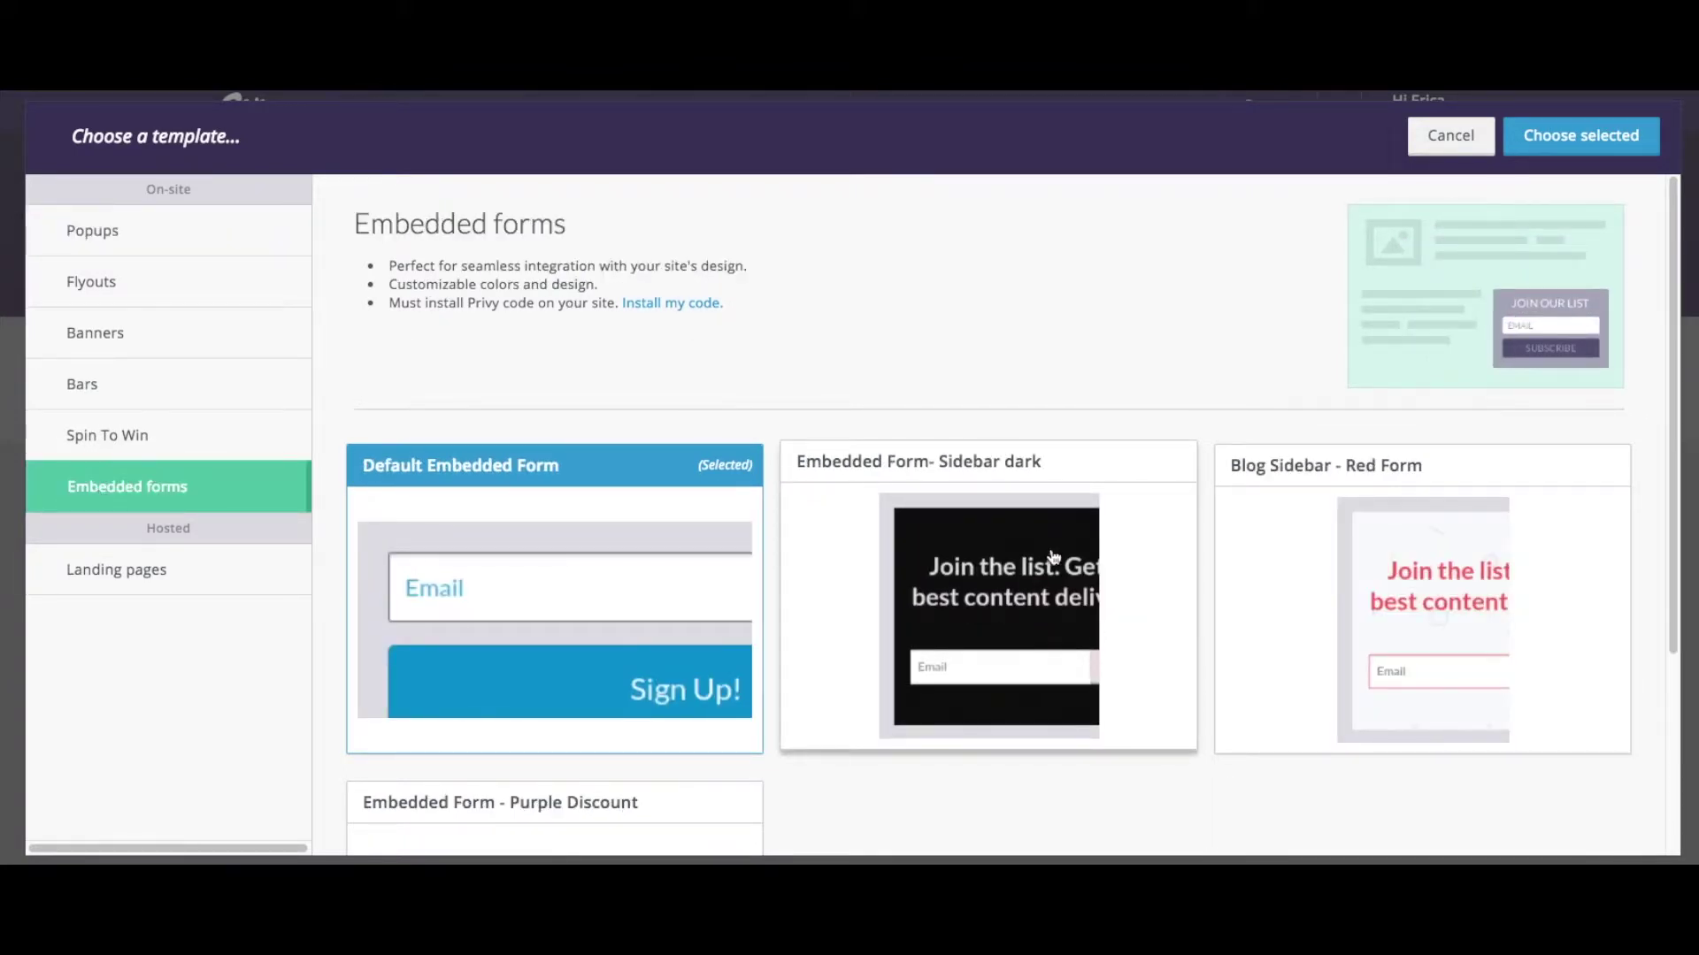
{"action": "left_click", "coordinate": [1031, 477]}
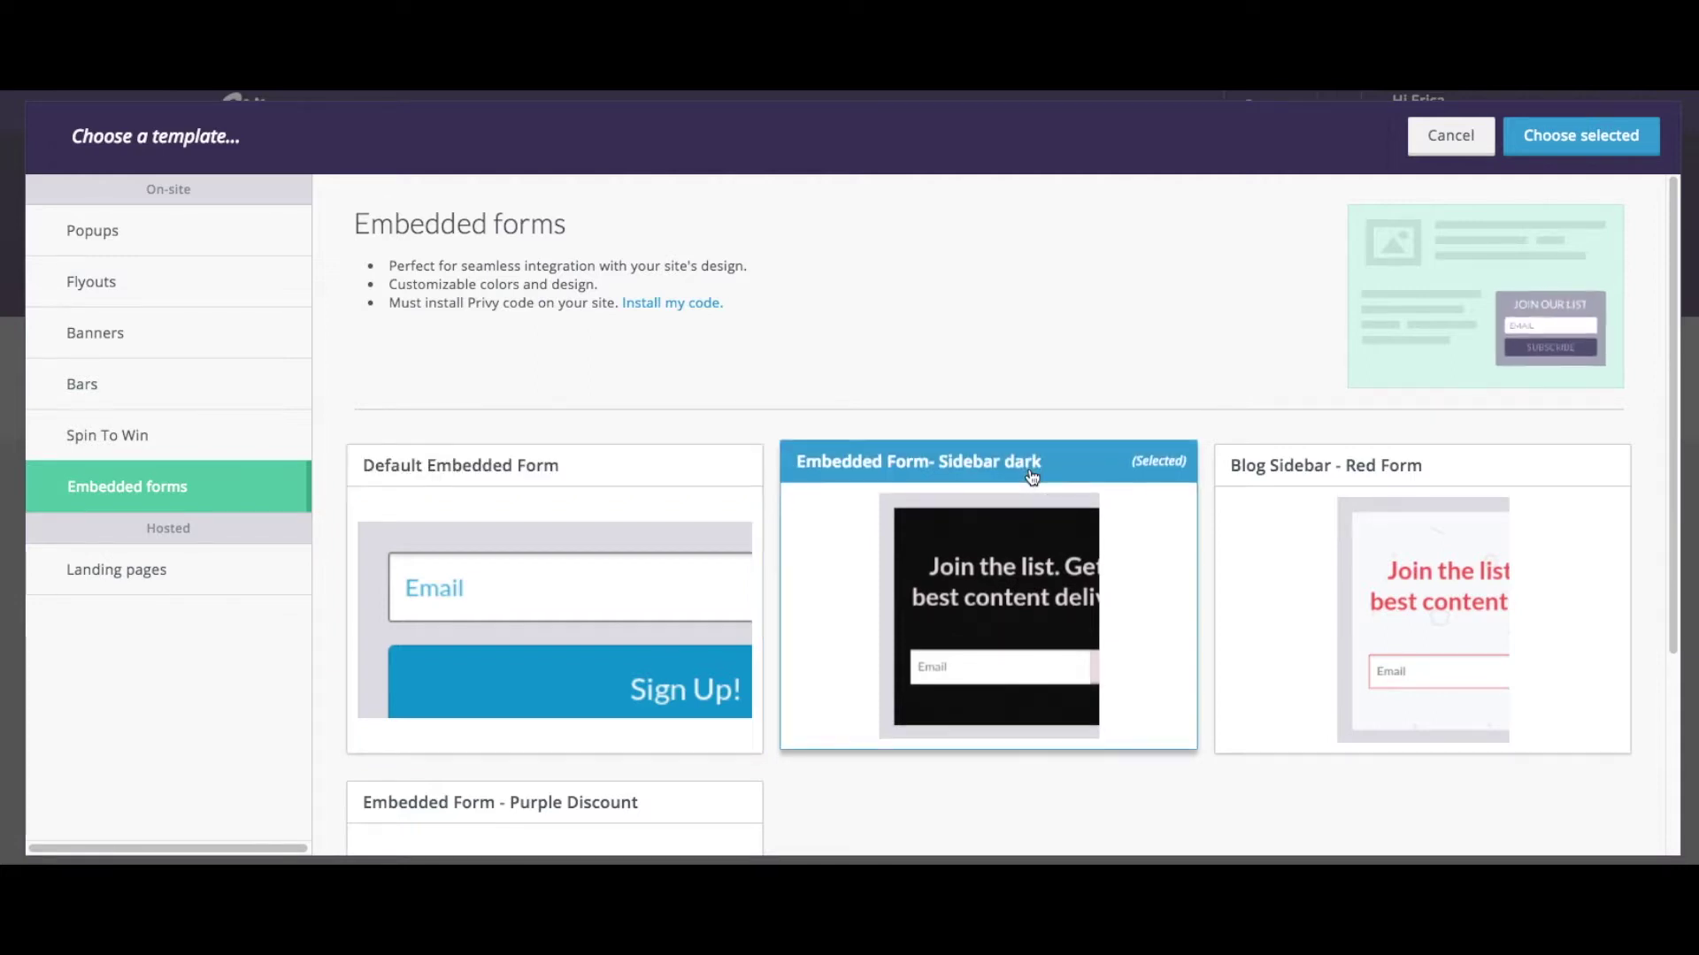
{"action": "left_click", "coordinate": [1588, 143]}
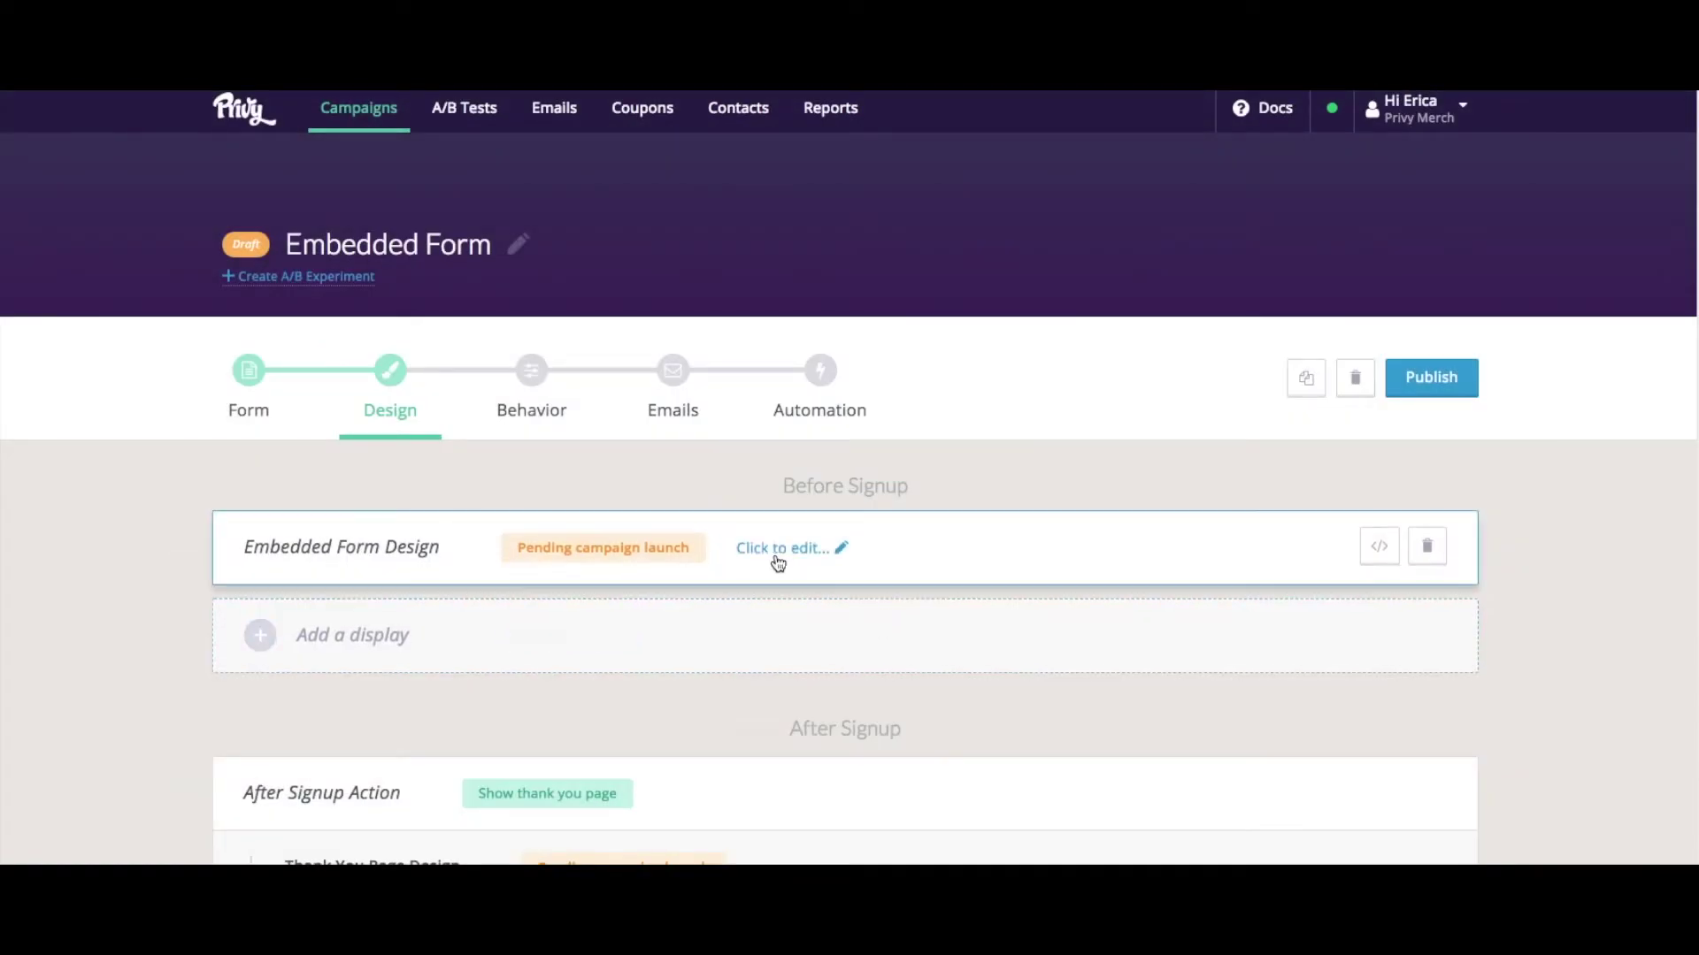
Step: Open the Embedded Form Design, inspect the heading text settings, then the email form settings
{"action": "left_click", "coordinate": [737, 567]}
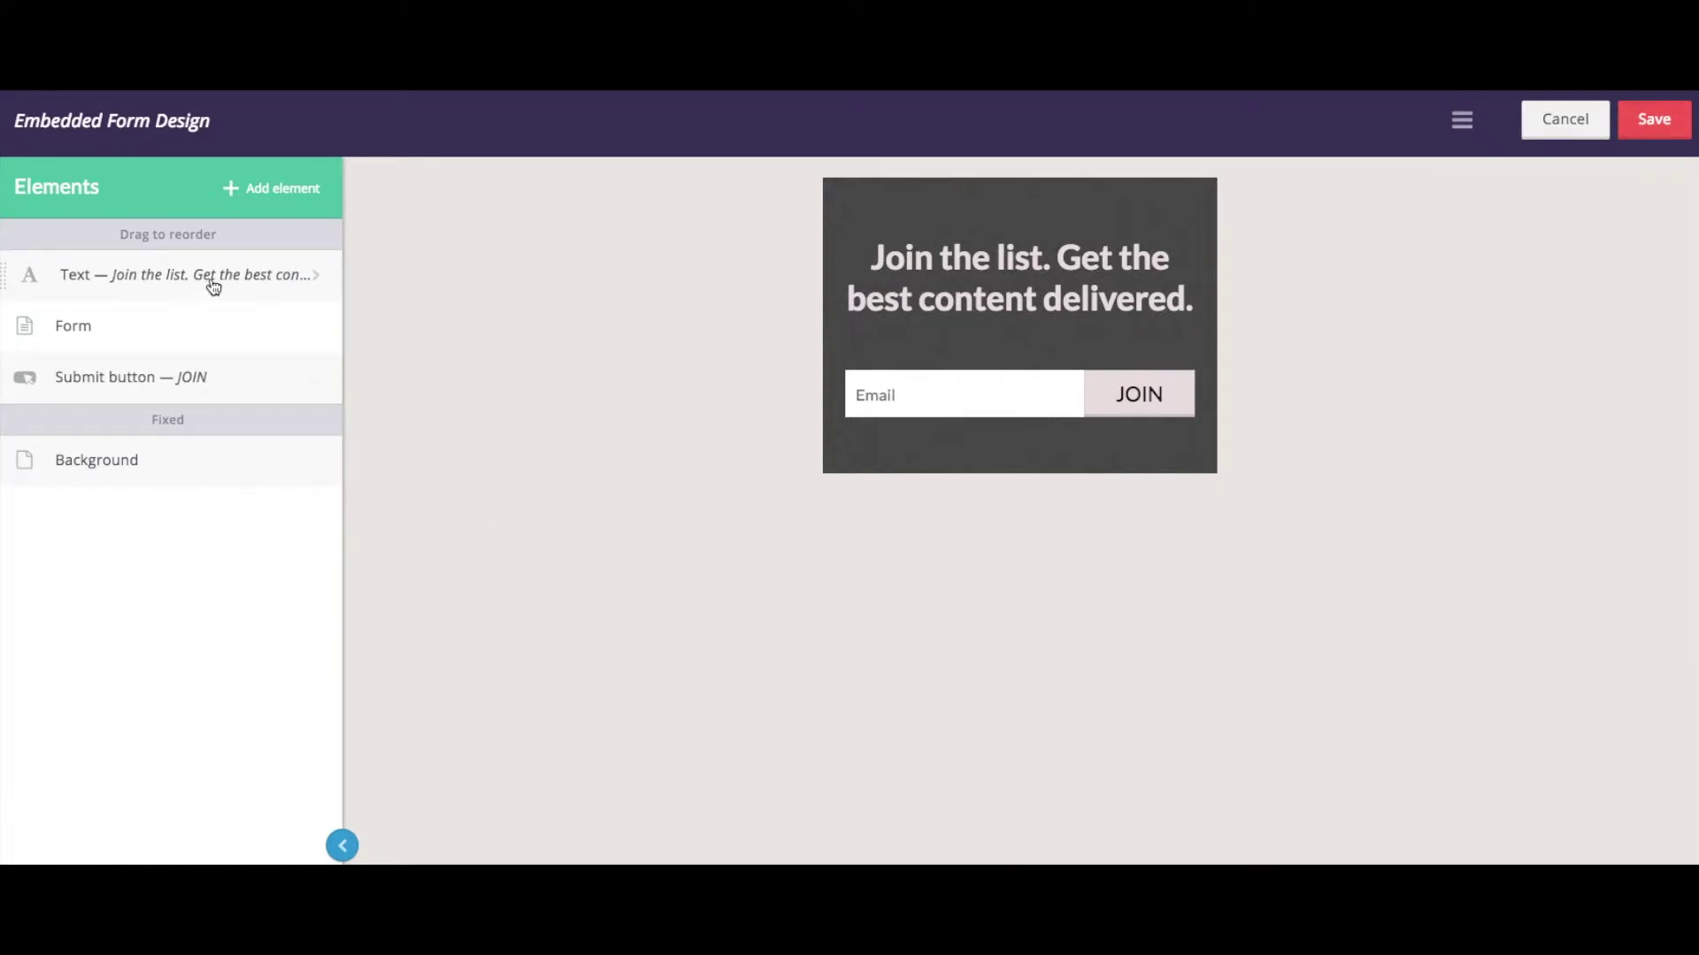
{"action": "left_click", "coordinate": [305, 278]}
{"action": "left_click", "coordinate": [306, 277]}
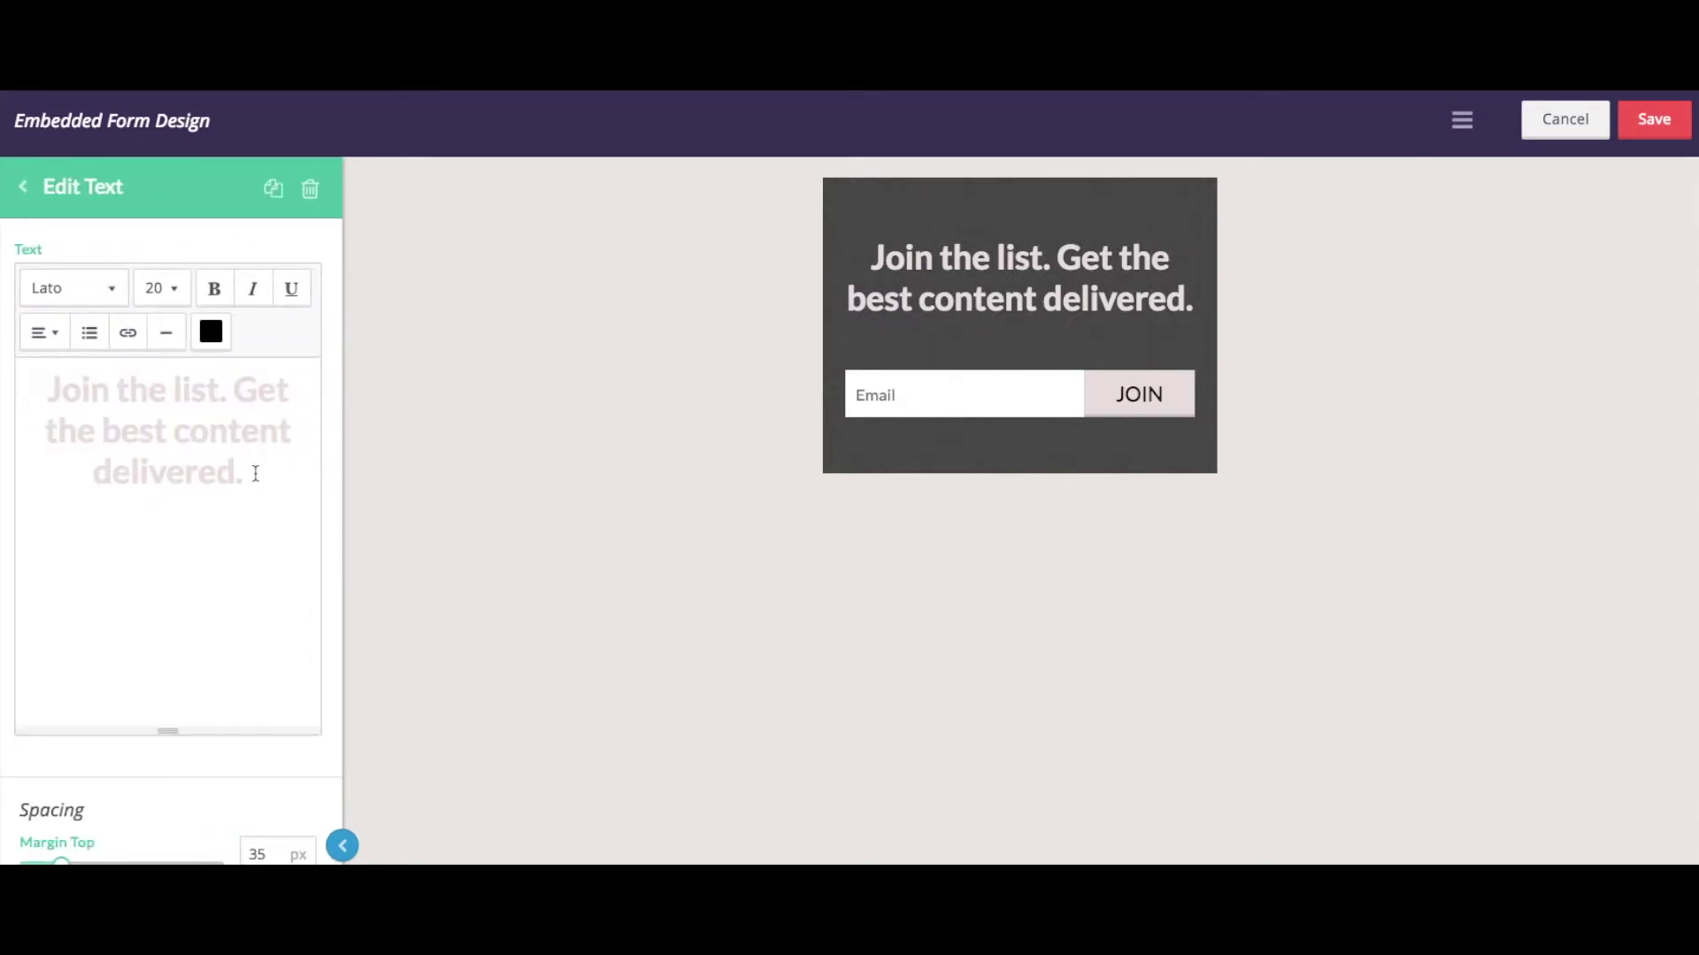
{"action": "scroll", "coordinate": [133, 474], "scroll_direction": "down", "scroll_amount": 3}
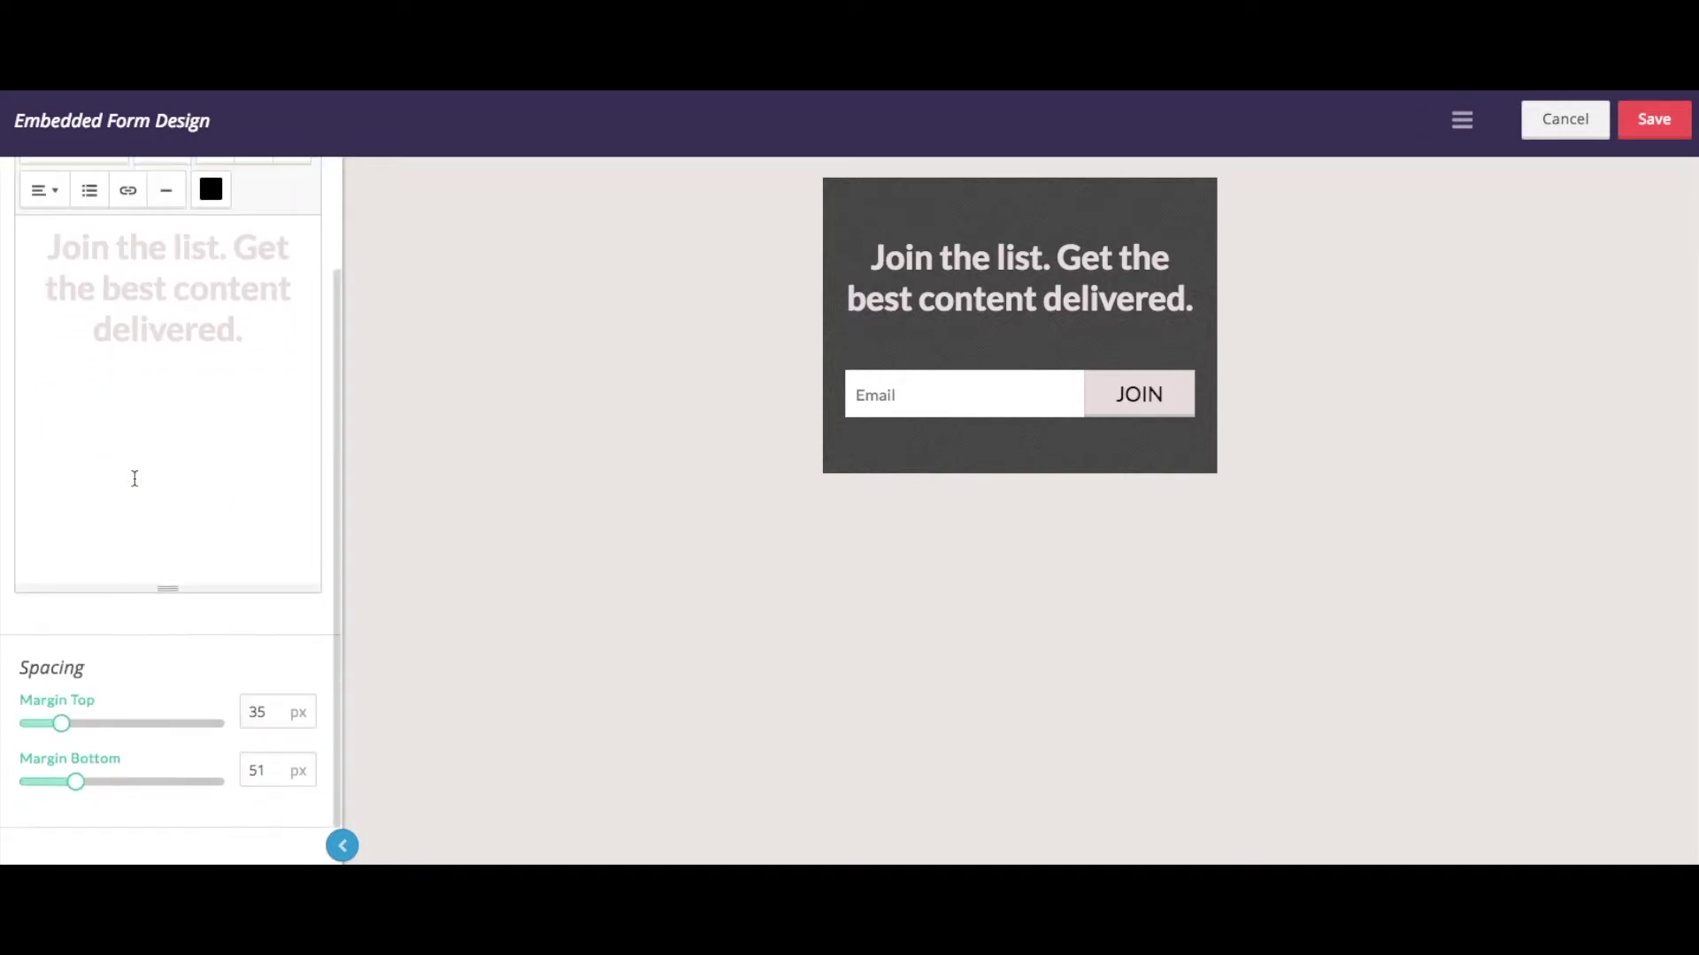
{"action": "scroll", "coordinate": [136, 476], "scroll_direction": "up", "scroll_amount": 3}
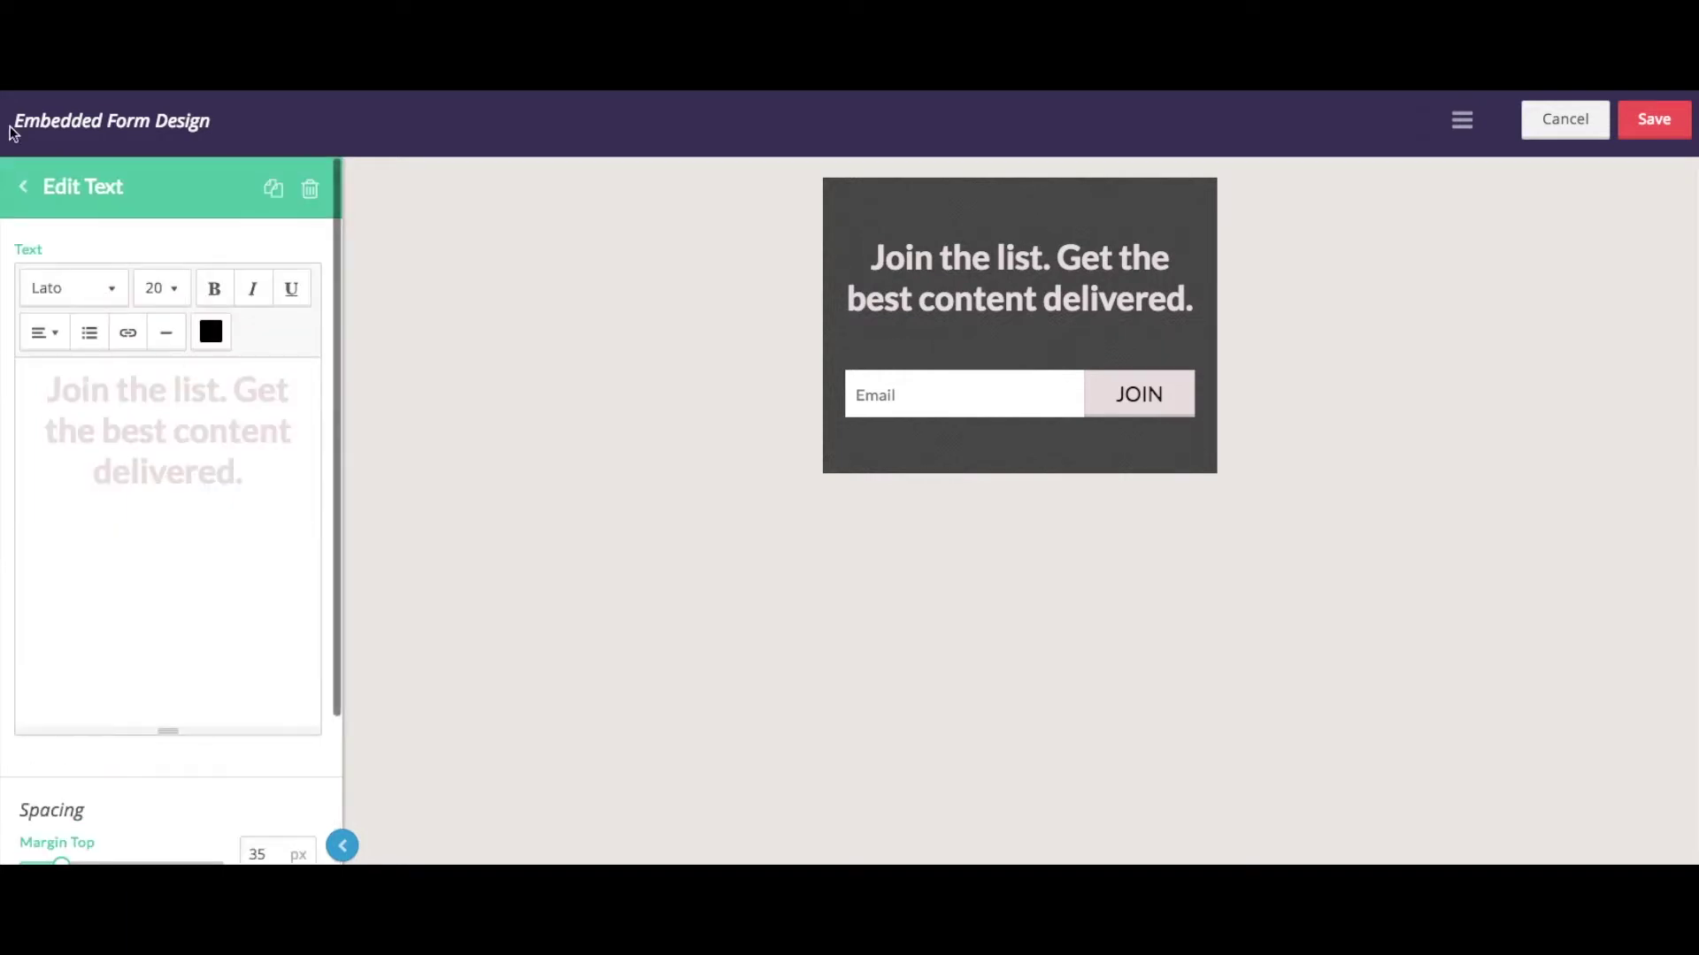
{"action": "left_click", "coordinate": [24, 187]}
{"action": "left_click", "coordinate": [109, 329]}
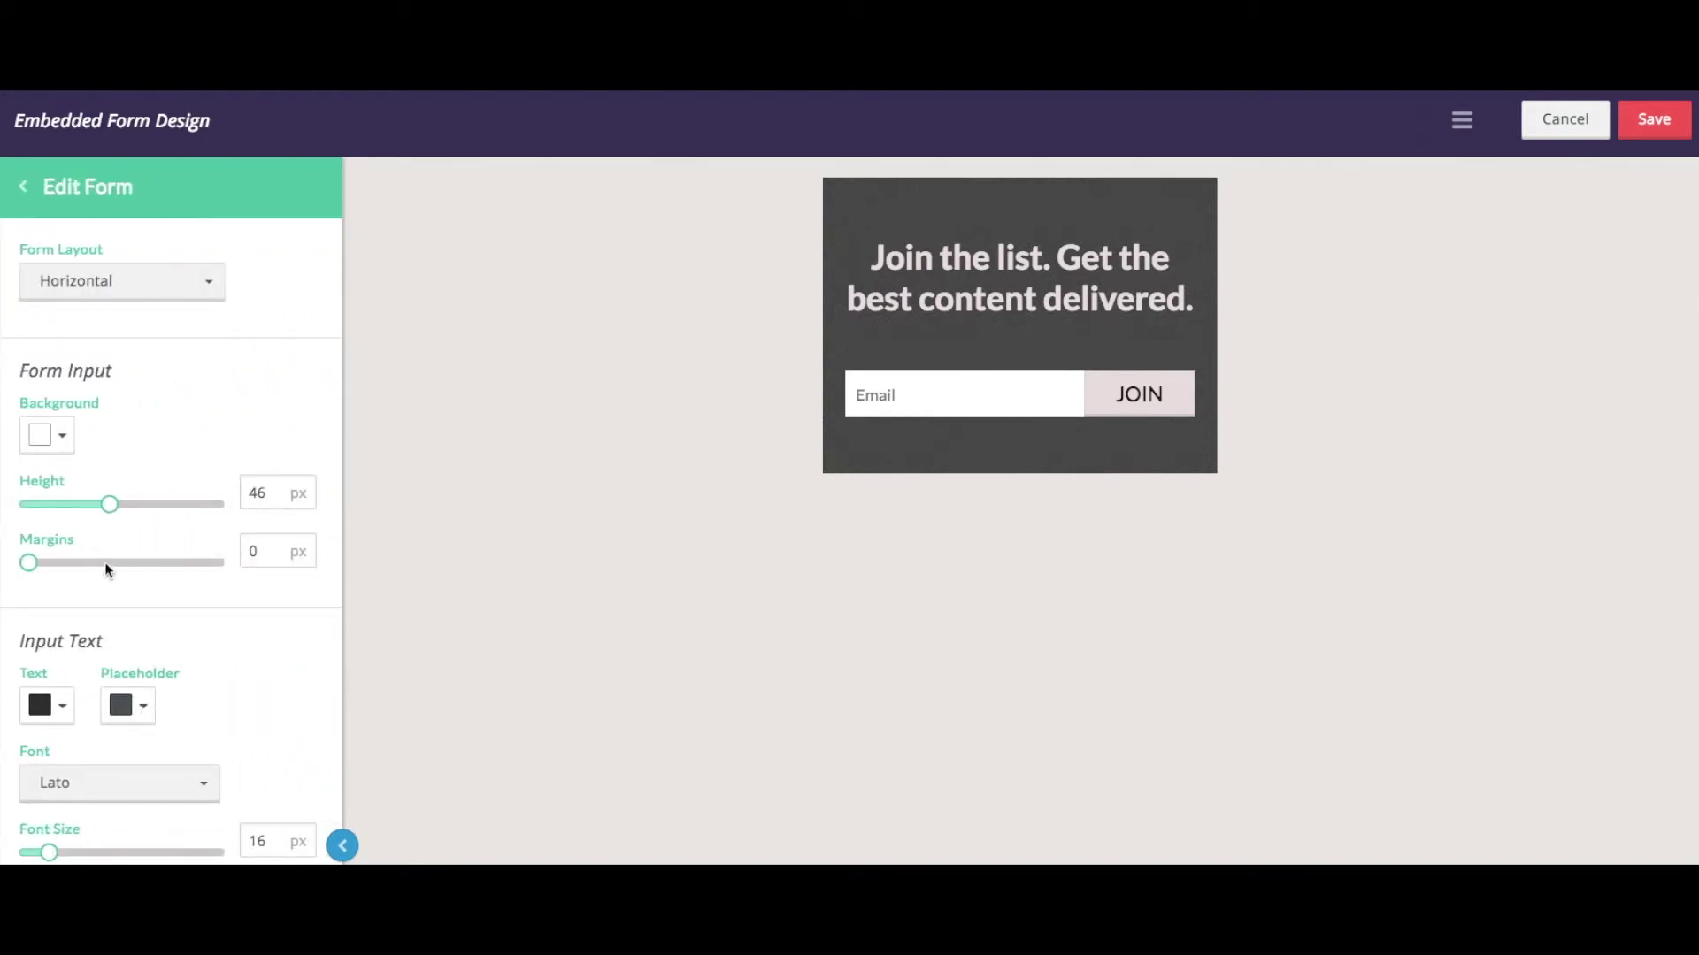
{"action": "scroll", "coordinate": [187, 660], "scroll_direction": "down", "scroll_amount": 1}
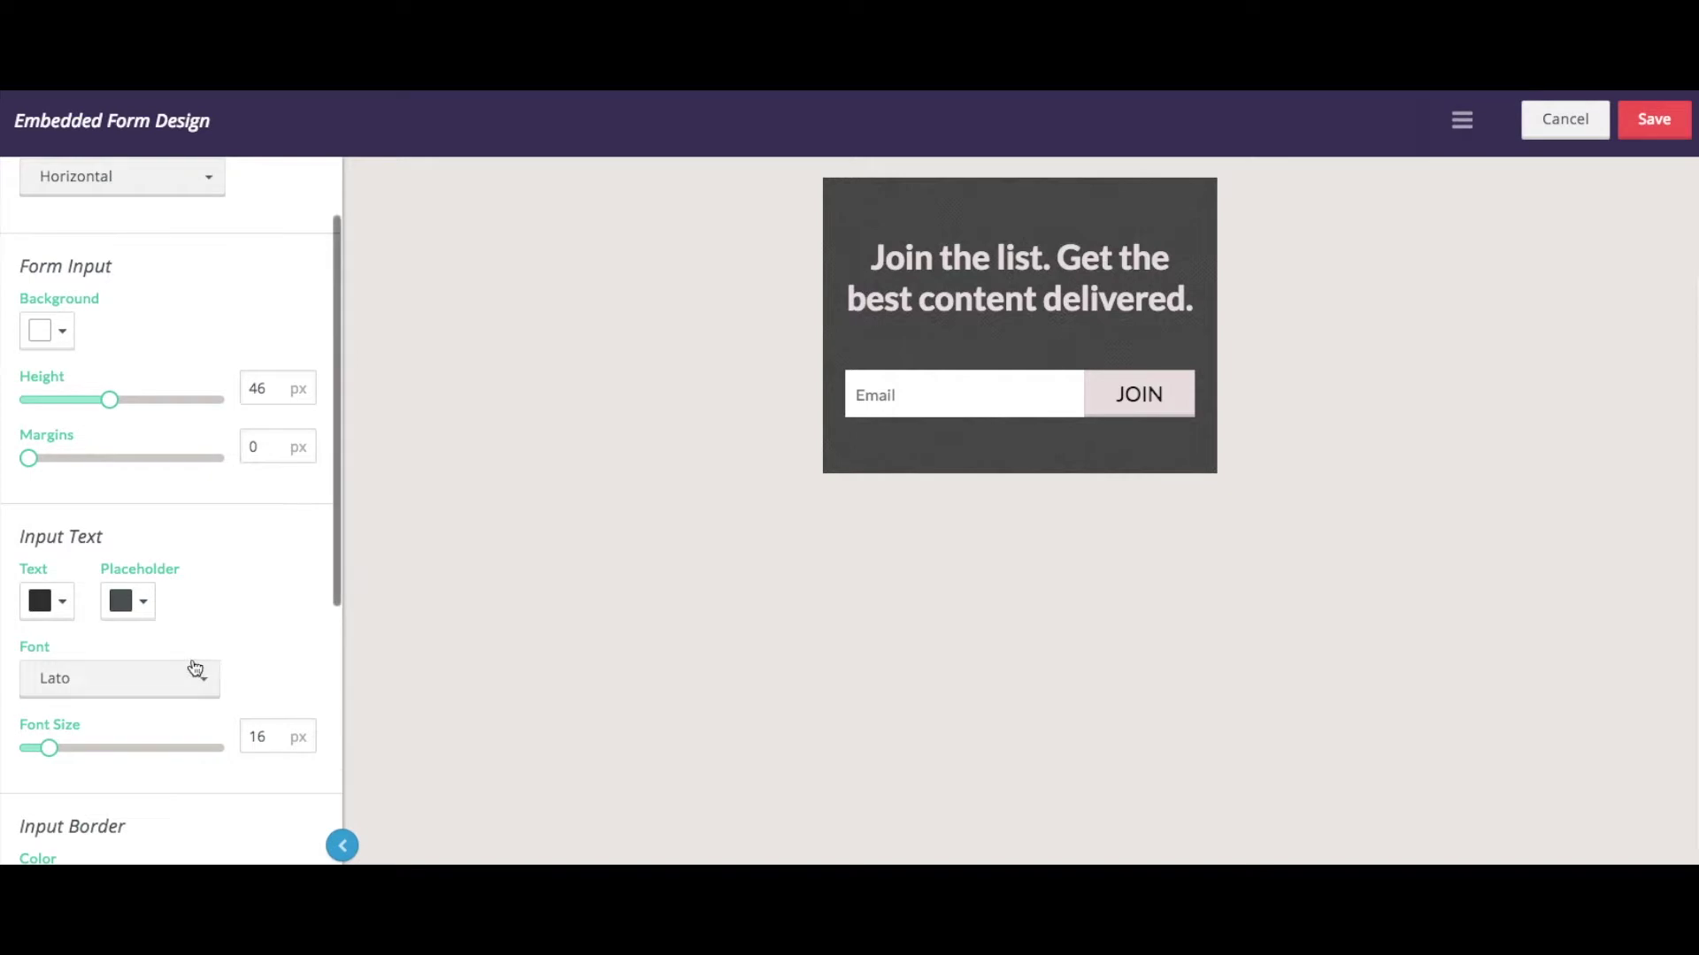
{"action": "scroll", "coordinate": [193, 662], "scroll_direction": "down", "scroll_amount": 1}
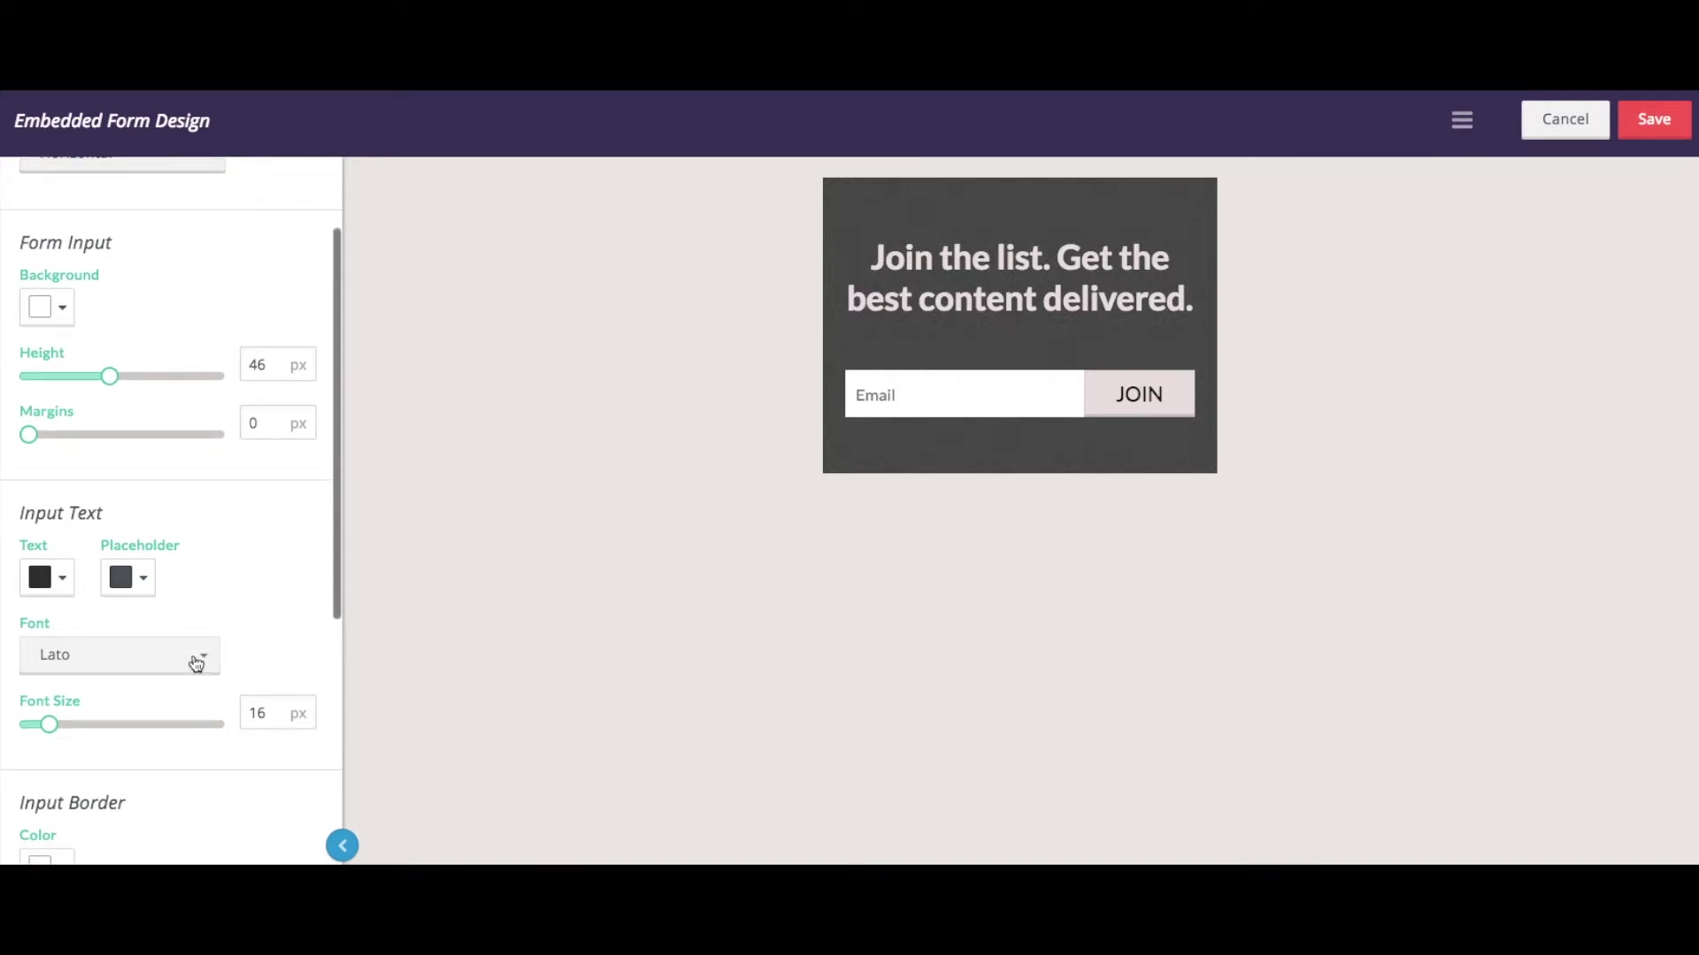
{"action": "left_click", "coordinate": [66, 580]}
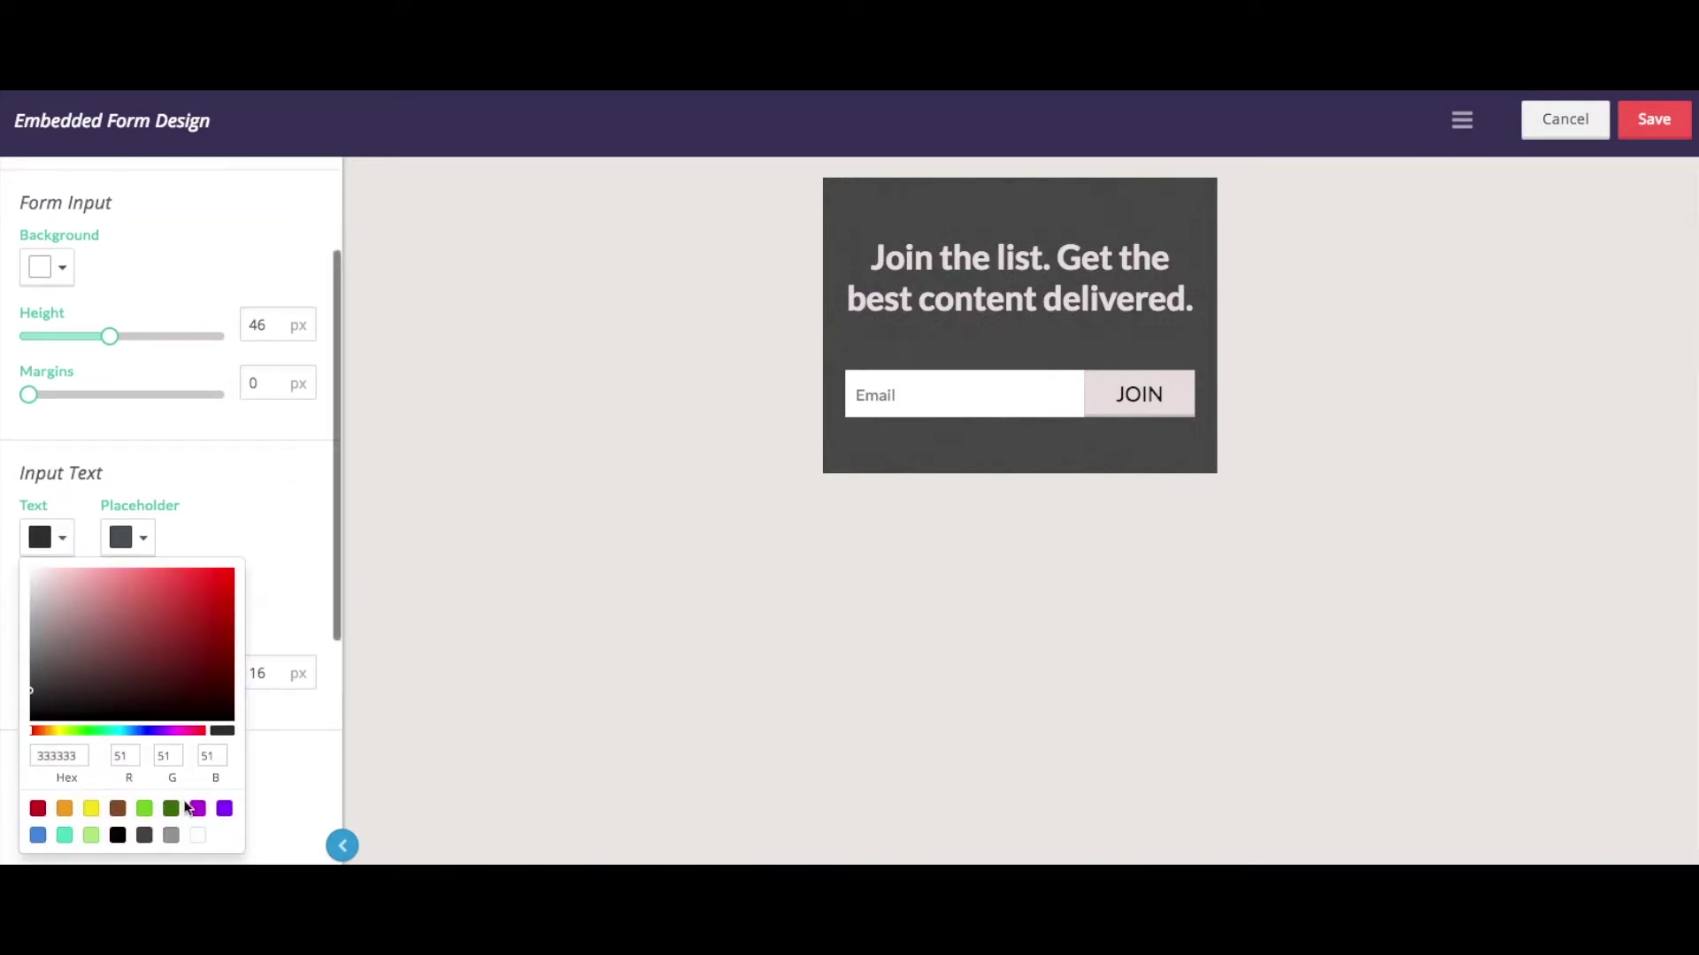
{"action": "left_click", "coordinate": [197, 809]}
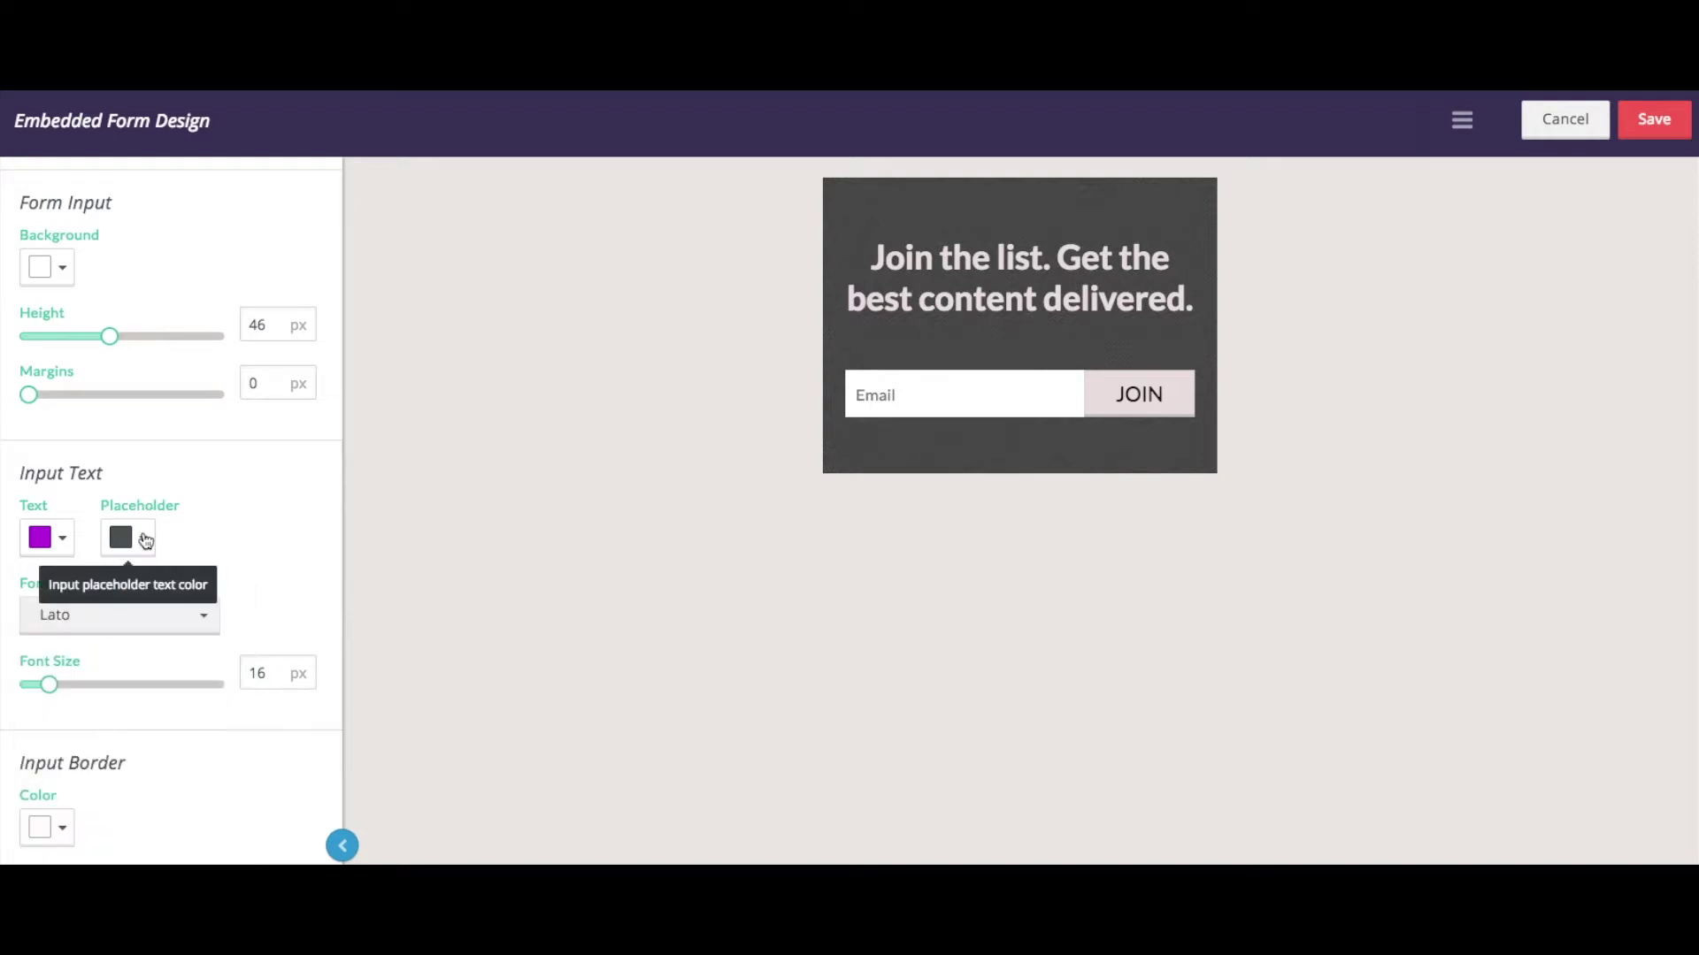
{"action": "left_click", "coordinate": [146, 540]}
{"action": "left_click", "coordinate": [279, 809]}
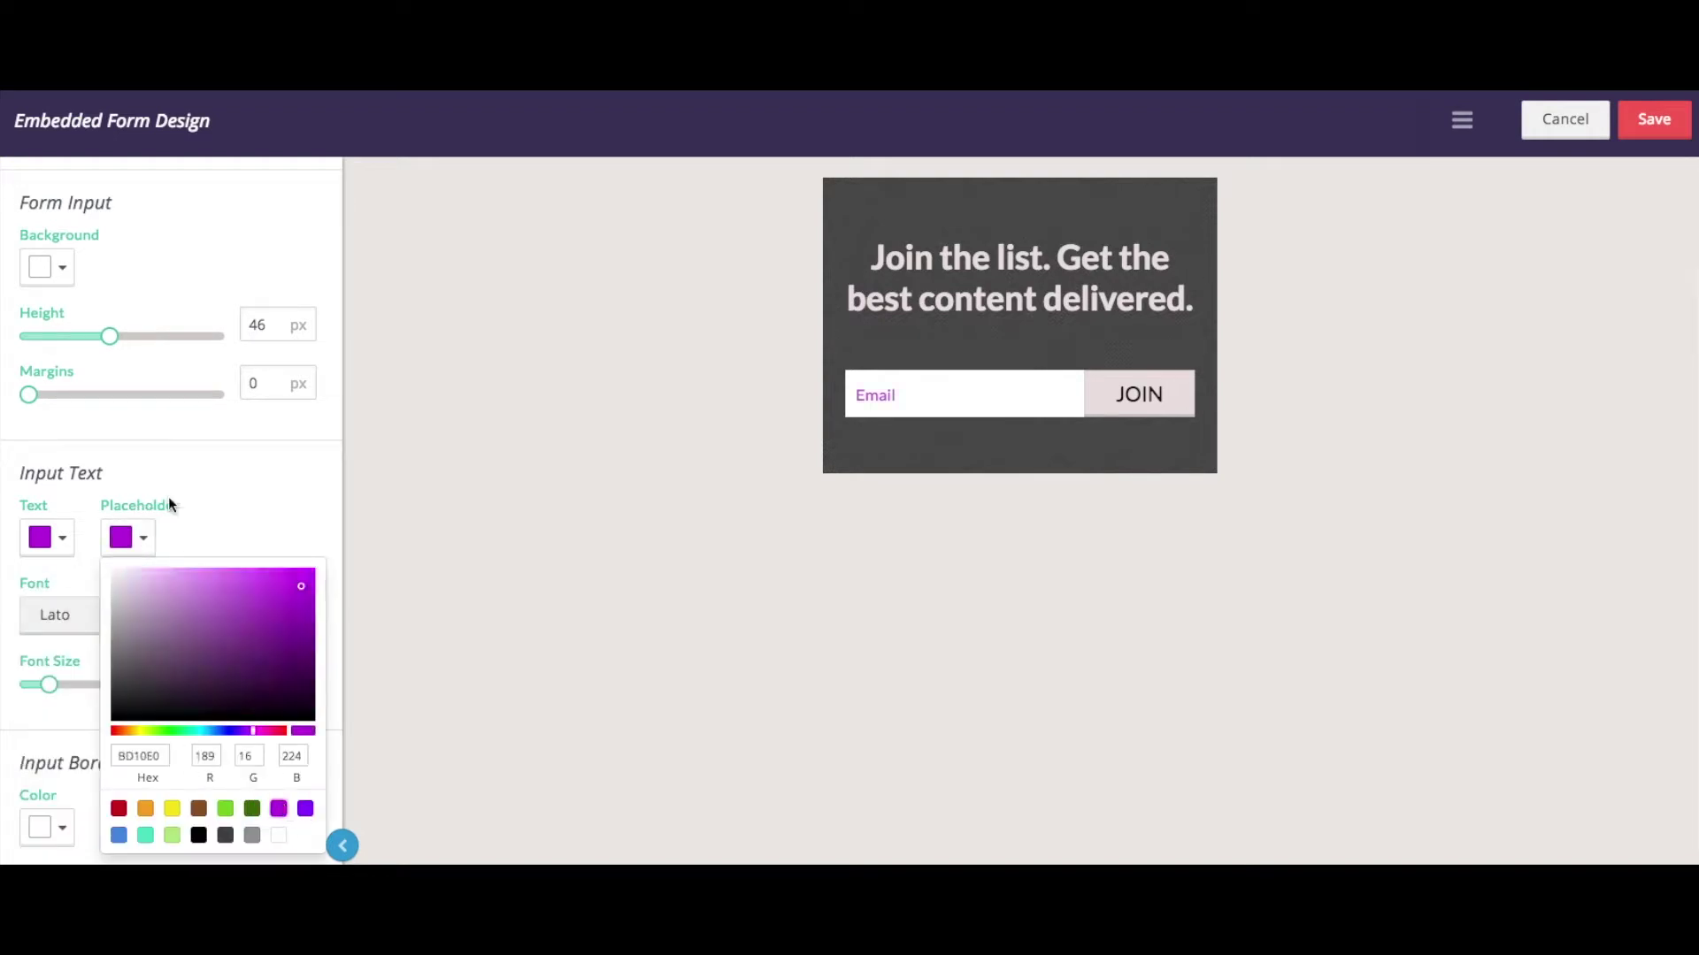
{"action": "left_click", "coordinate": [182, 568]}
{"action": "scroll", "coordinate": [182, 568], "scroll_direction": "up", "scroll_amount": 3}
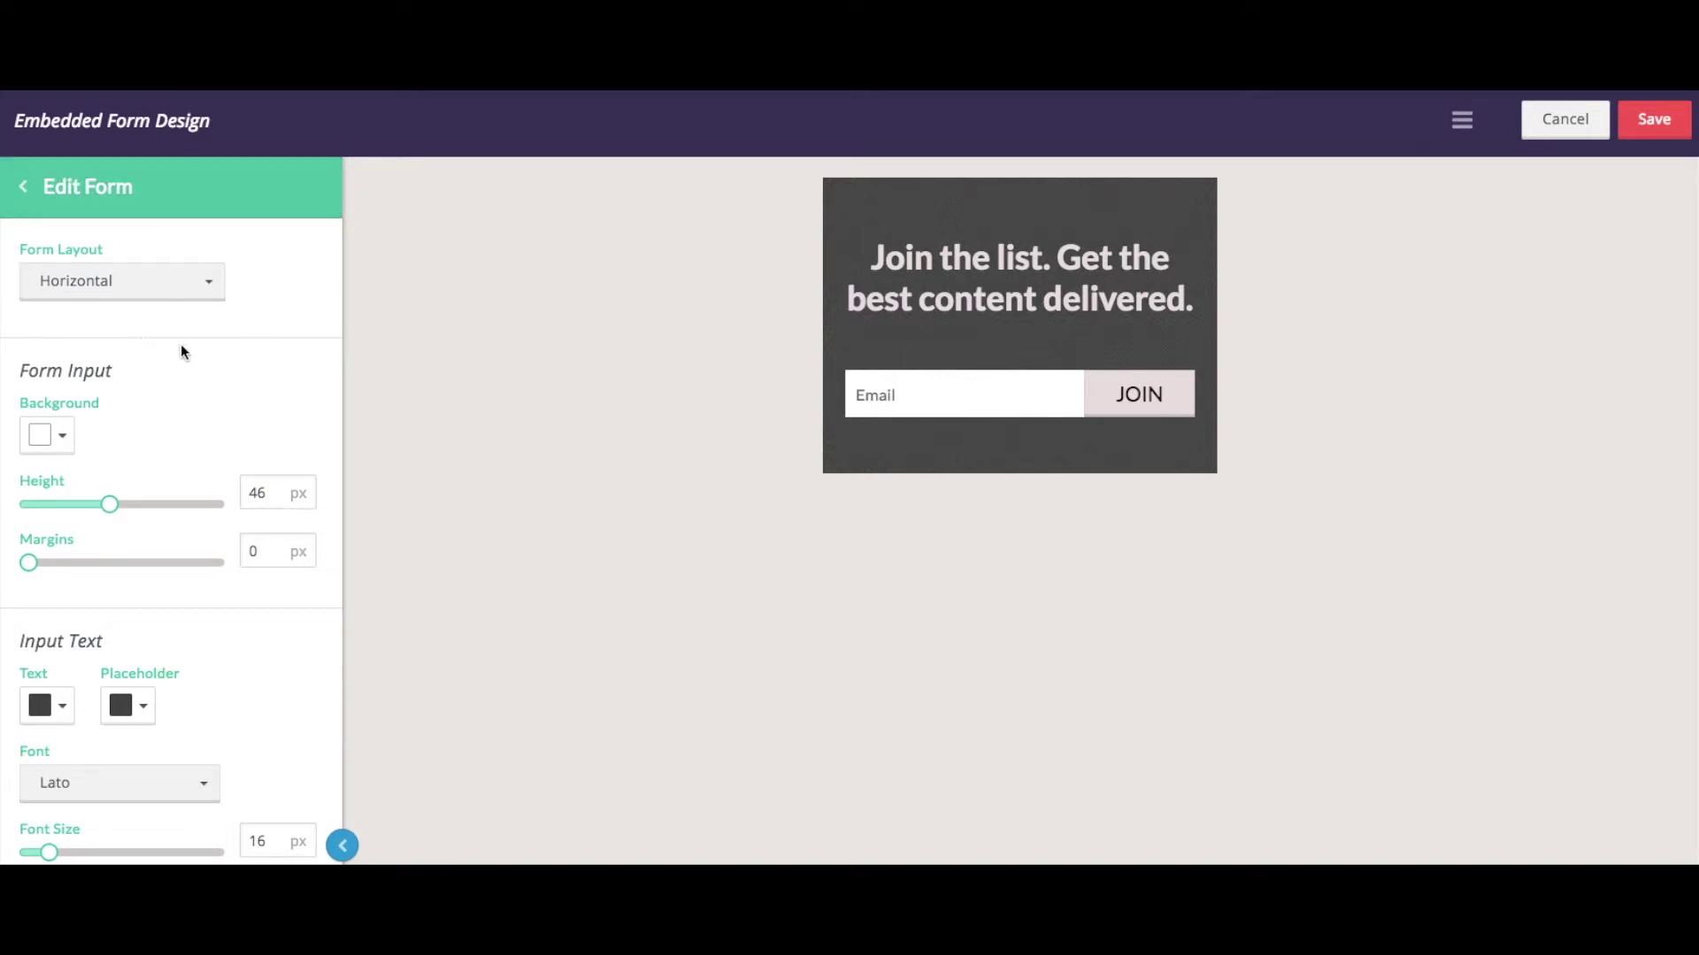
{"action": "left_click", "coordinate": [97, 283]}
{"action": "left_click", "coordinate": [92, 379]}
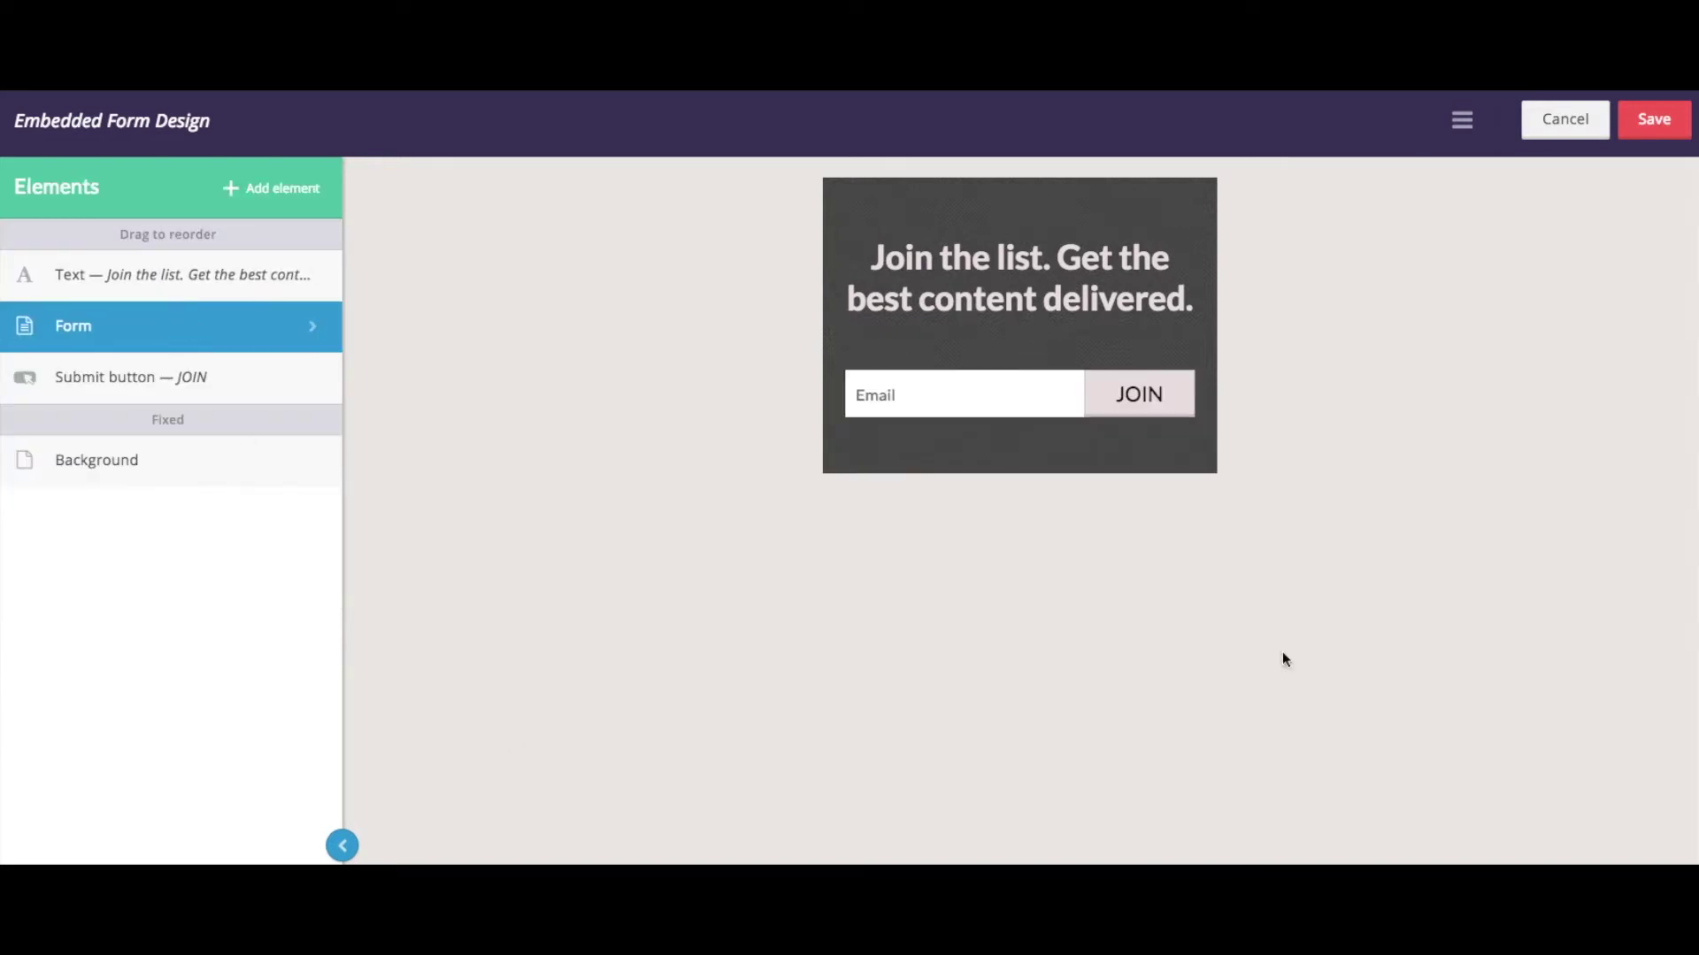
Step: Save the form design, keep 'Show thank you page' after signup, and edit the Thank You Page Design
{"action": "left_click", "coordinate": [1669, 126]}
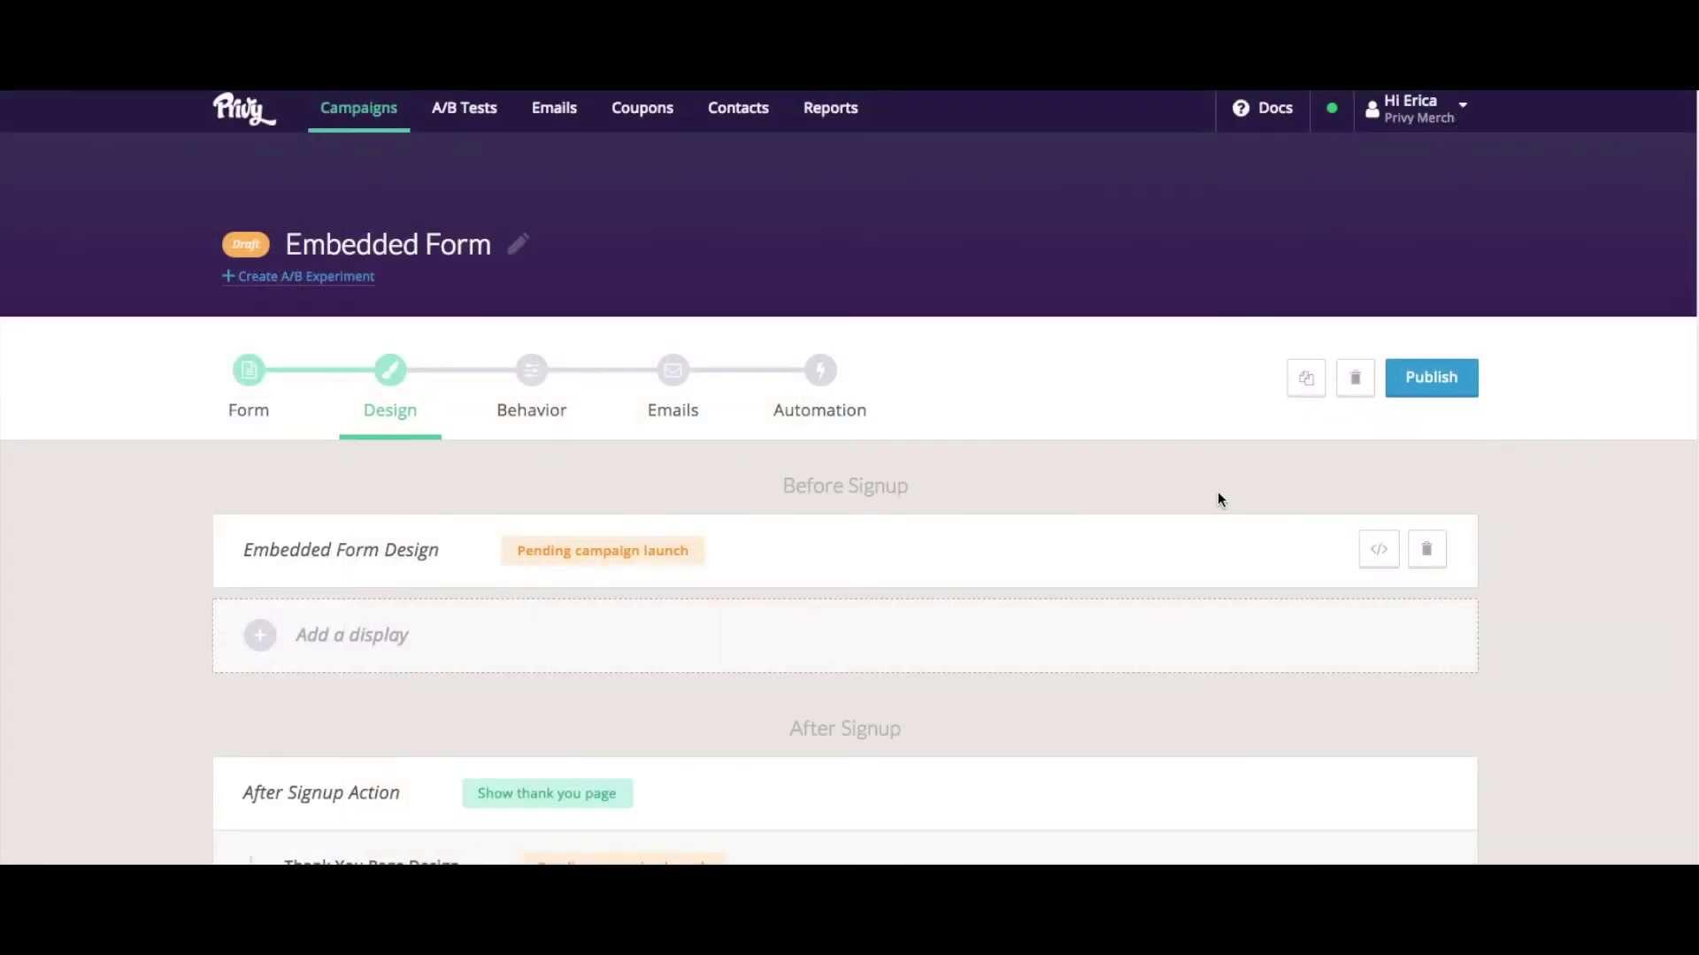
{"action": "scroll", "coordinate": [1049, 550], "scroll_direction": "down", "scroll_amount": 2}
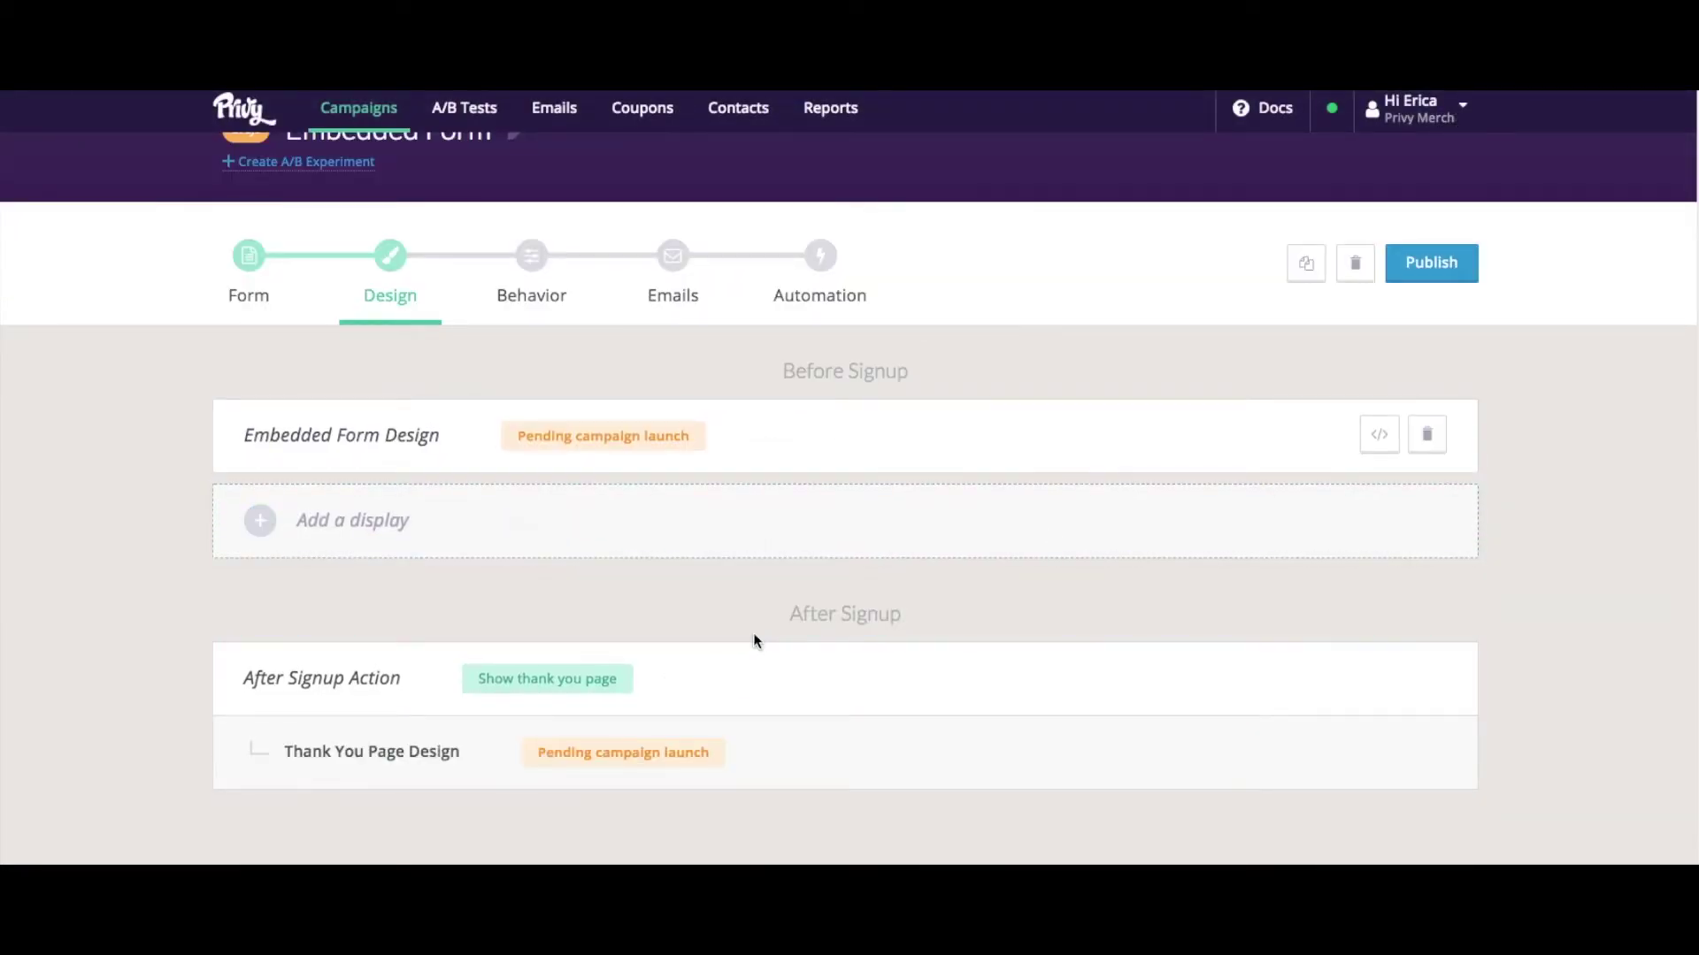
{"action": "left_click", "coordinate": [743, 676]}
{"action": "scroll", "coordinate": [849, 694], "scroll_direction": "down", "scroll_amount": 2}
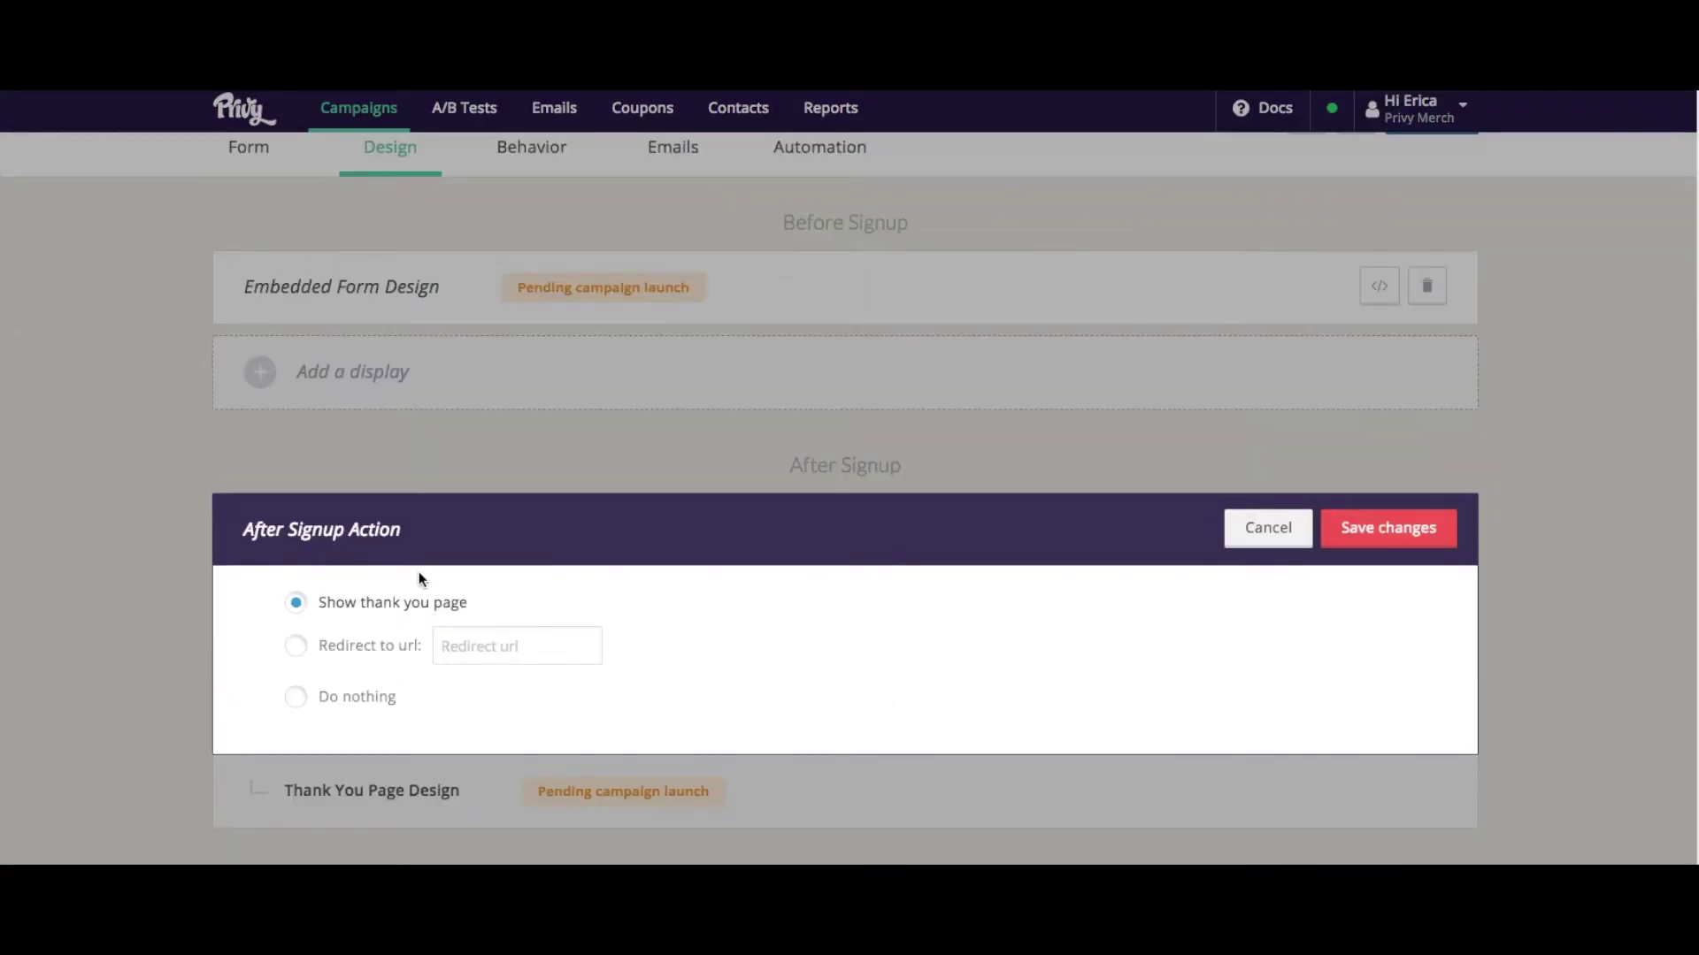
{"action": "left_click", "coordinate": [1363, 542]}
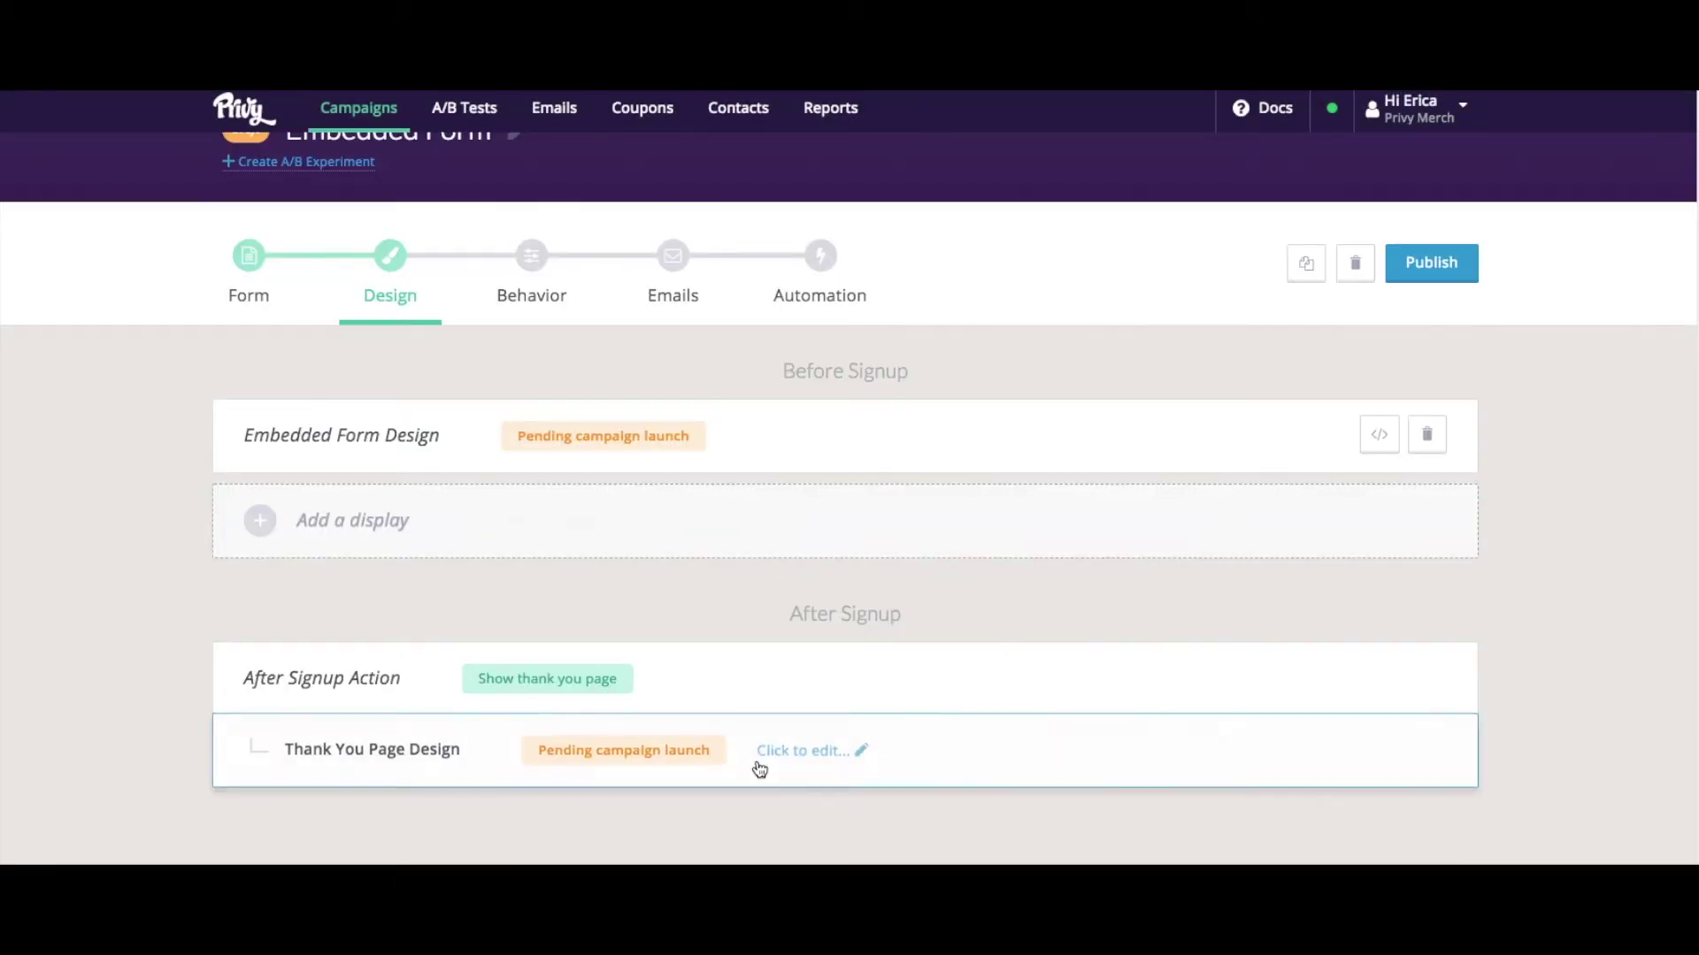
{"action": "left_click", "coordinate": [756, 761]}
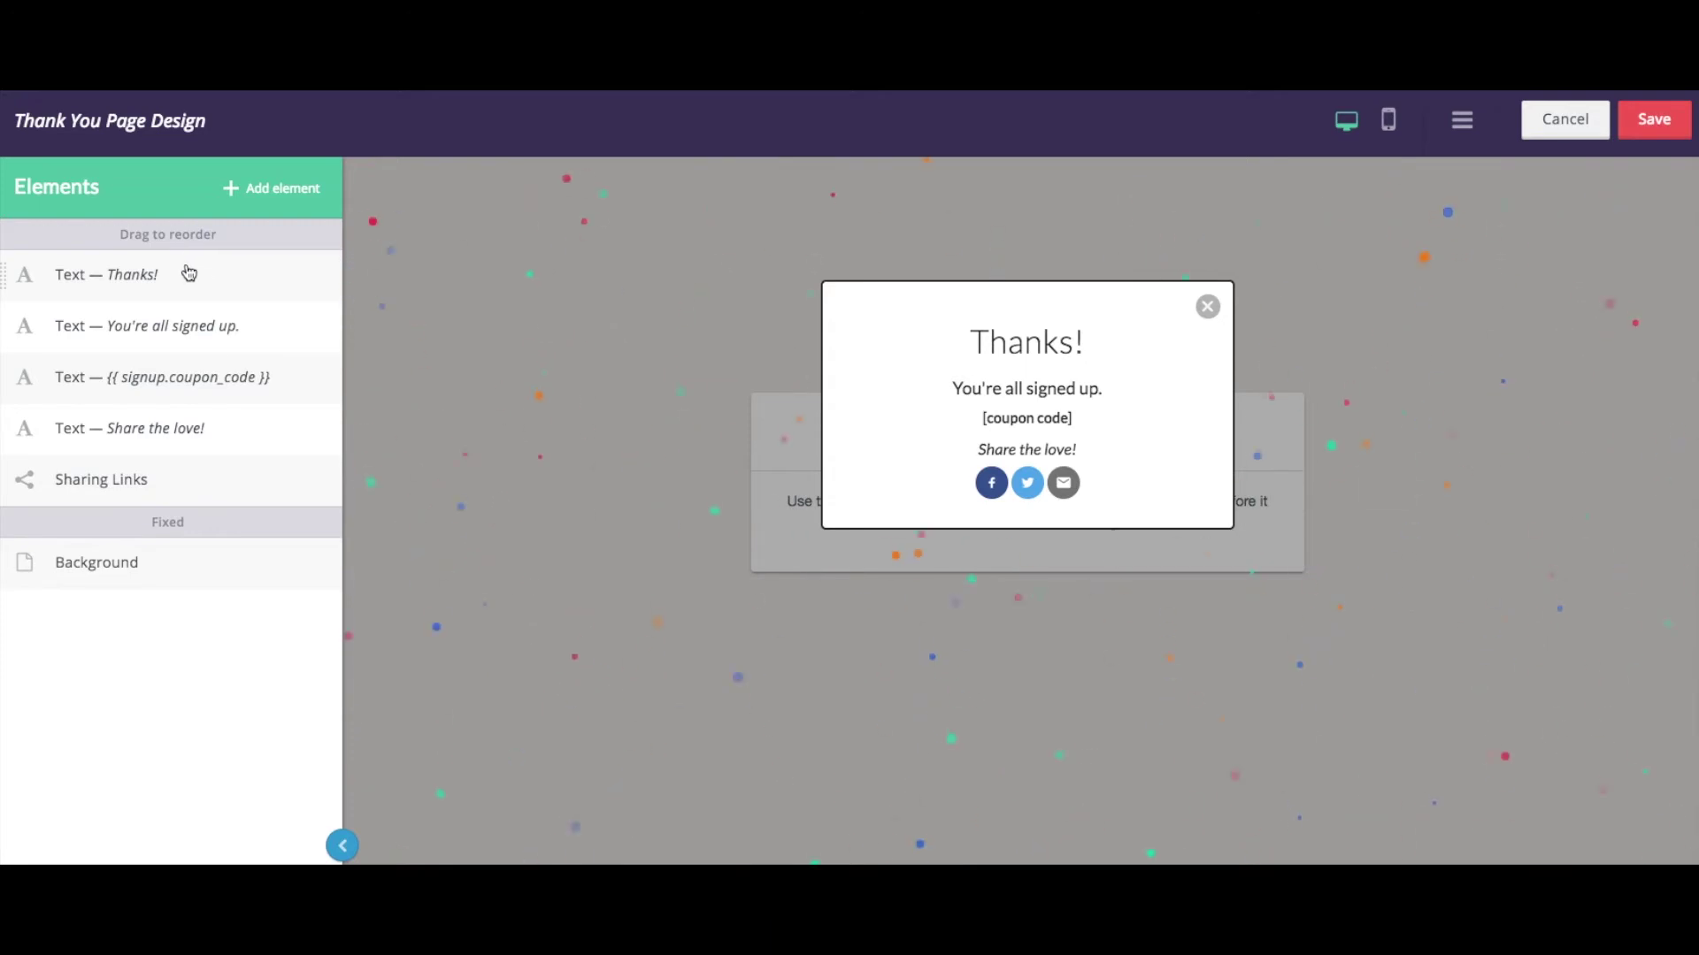
Step: Inspect the thank-you page's dimensions and confetti background, then the element types available to add
{"action": "left_click", "coordinate": [202, 568]}
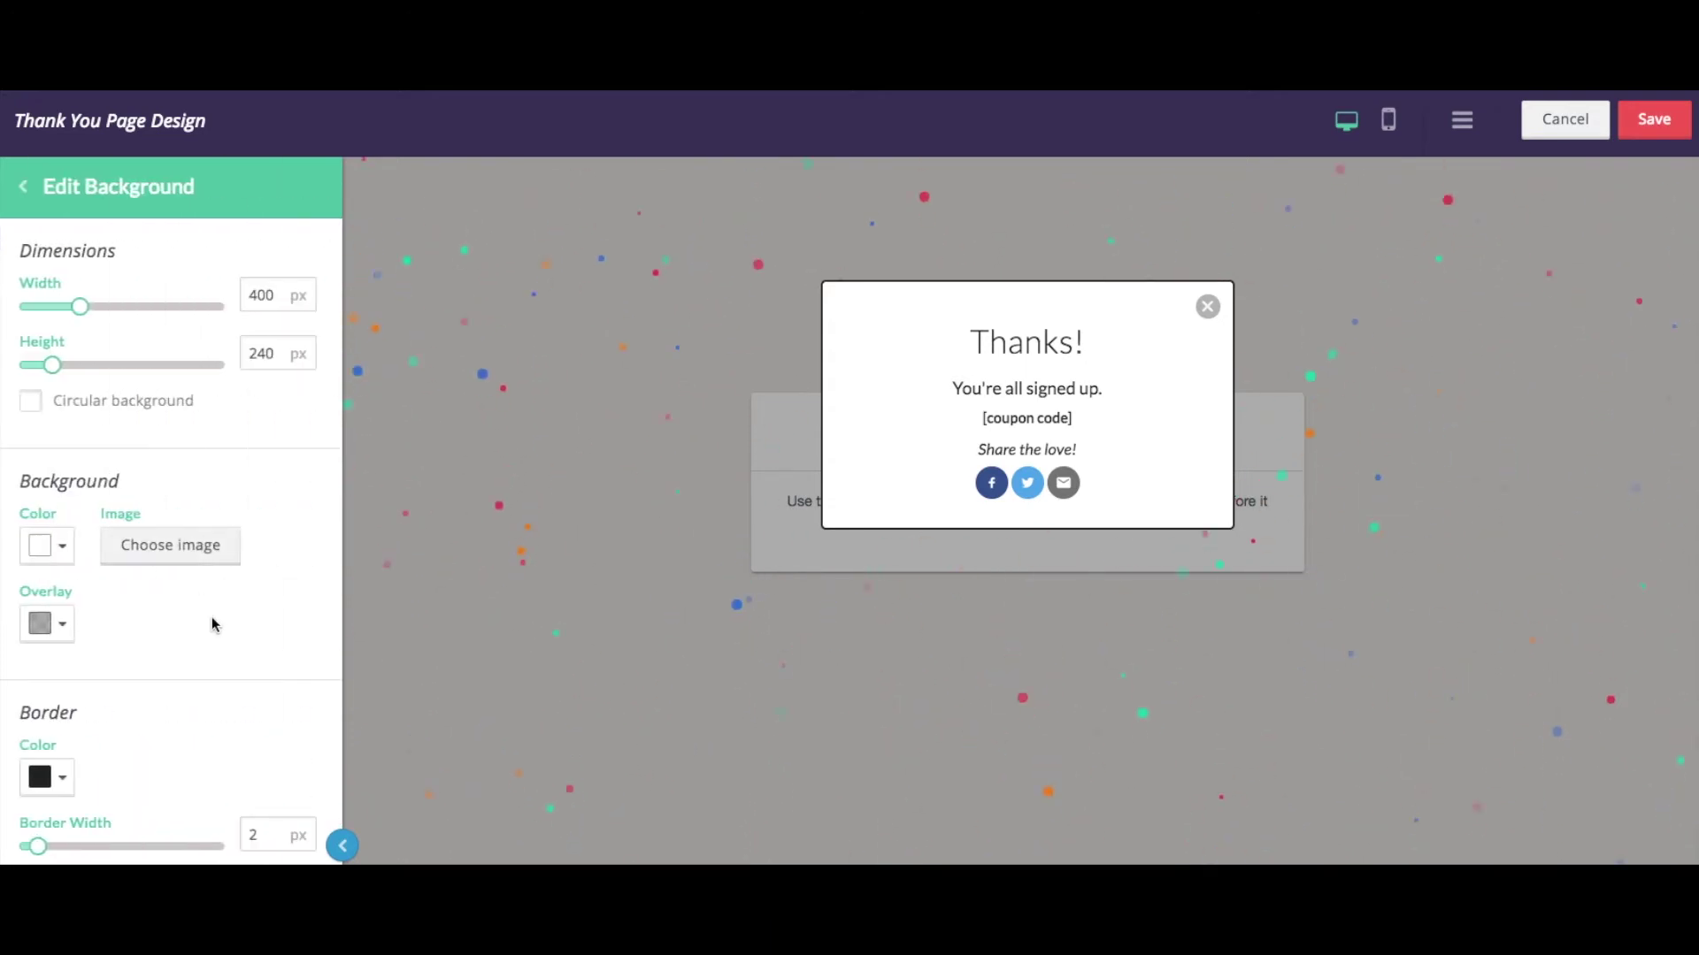
{"action": "scroll", "coordinate": [221, 643], "scroll_direction": "down", "scroll_amount": 5}
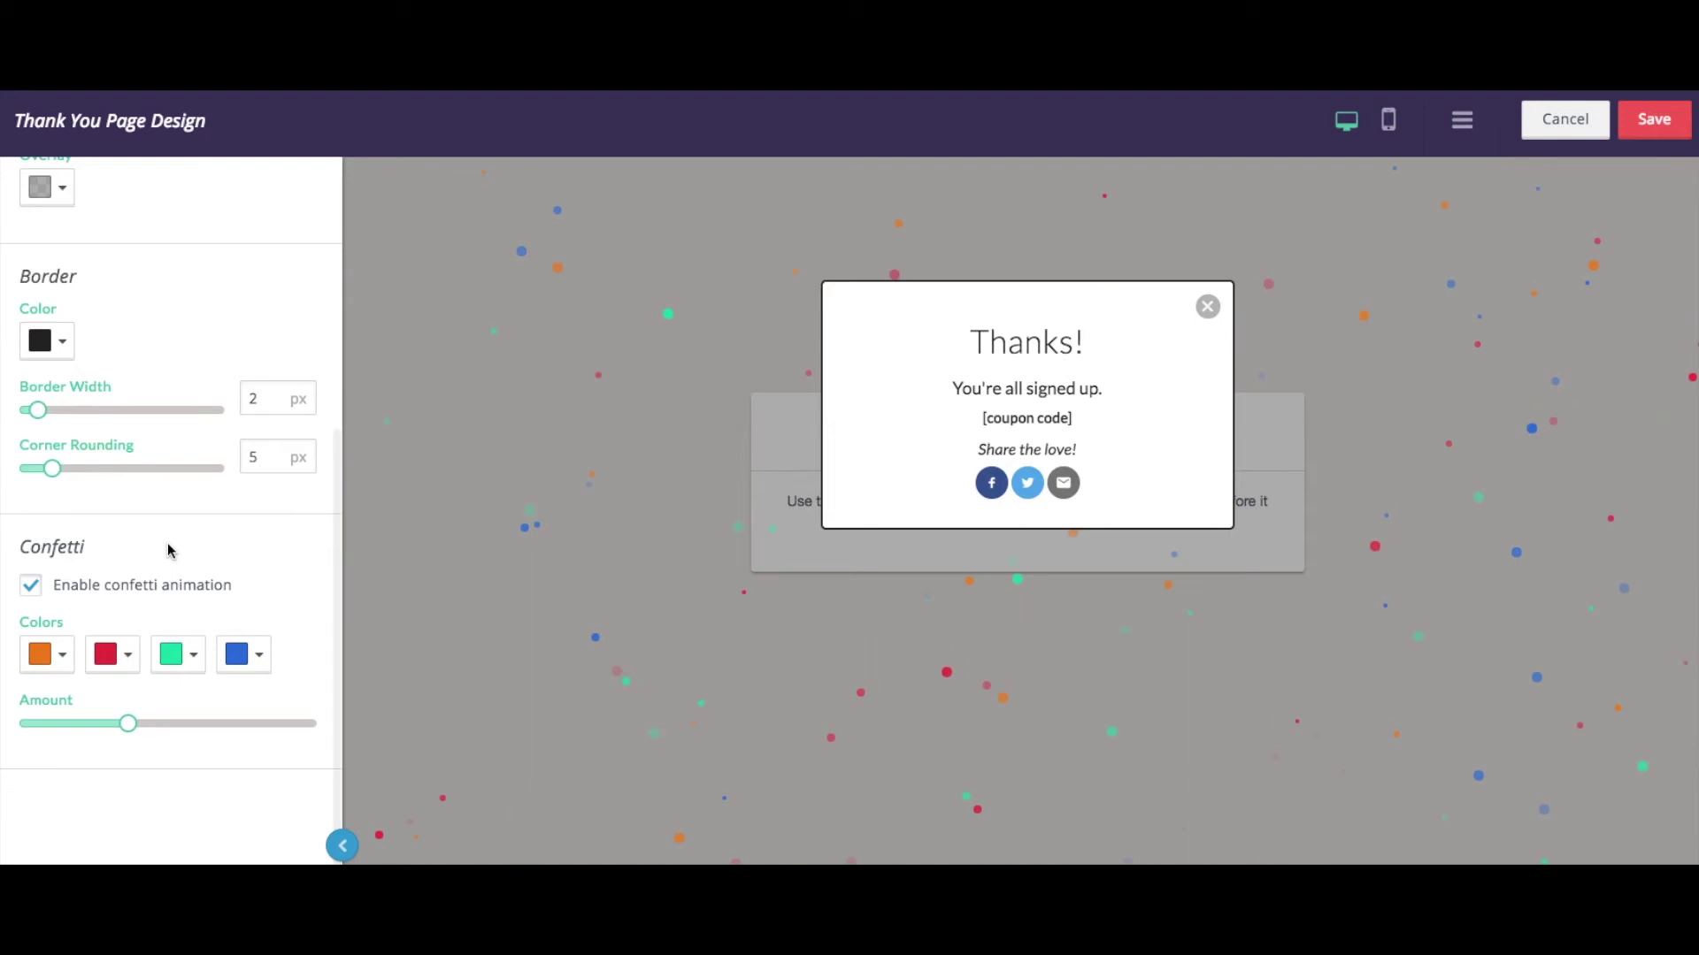
{"action": "scroll", "coordinate": [171, 610], "scroll_direction": "up", "scroll_amount": 5}
{"action": "left_click", "coordinate": [231, 190]}
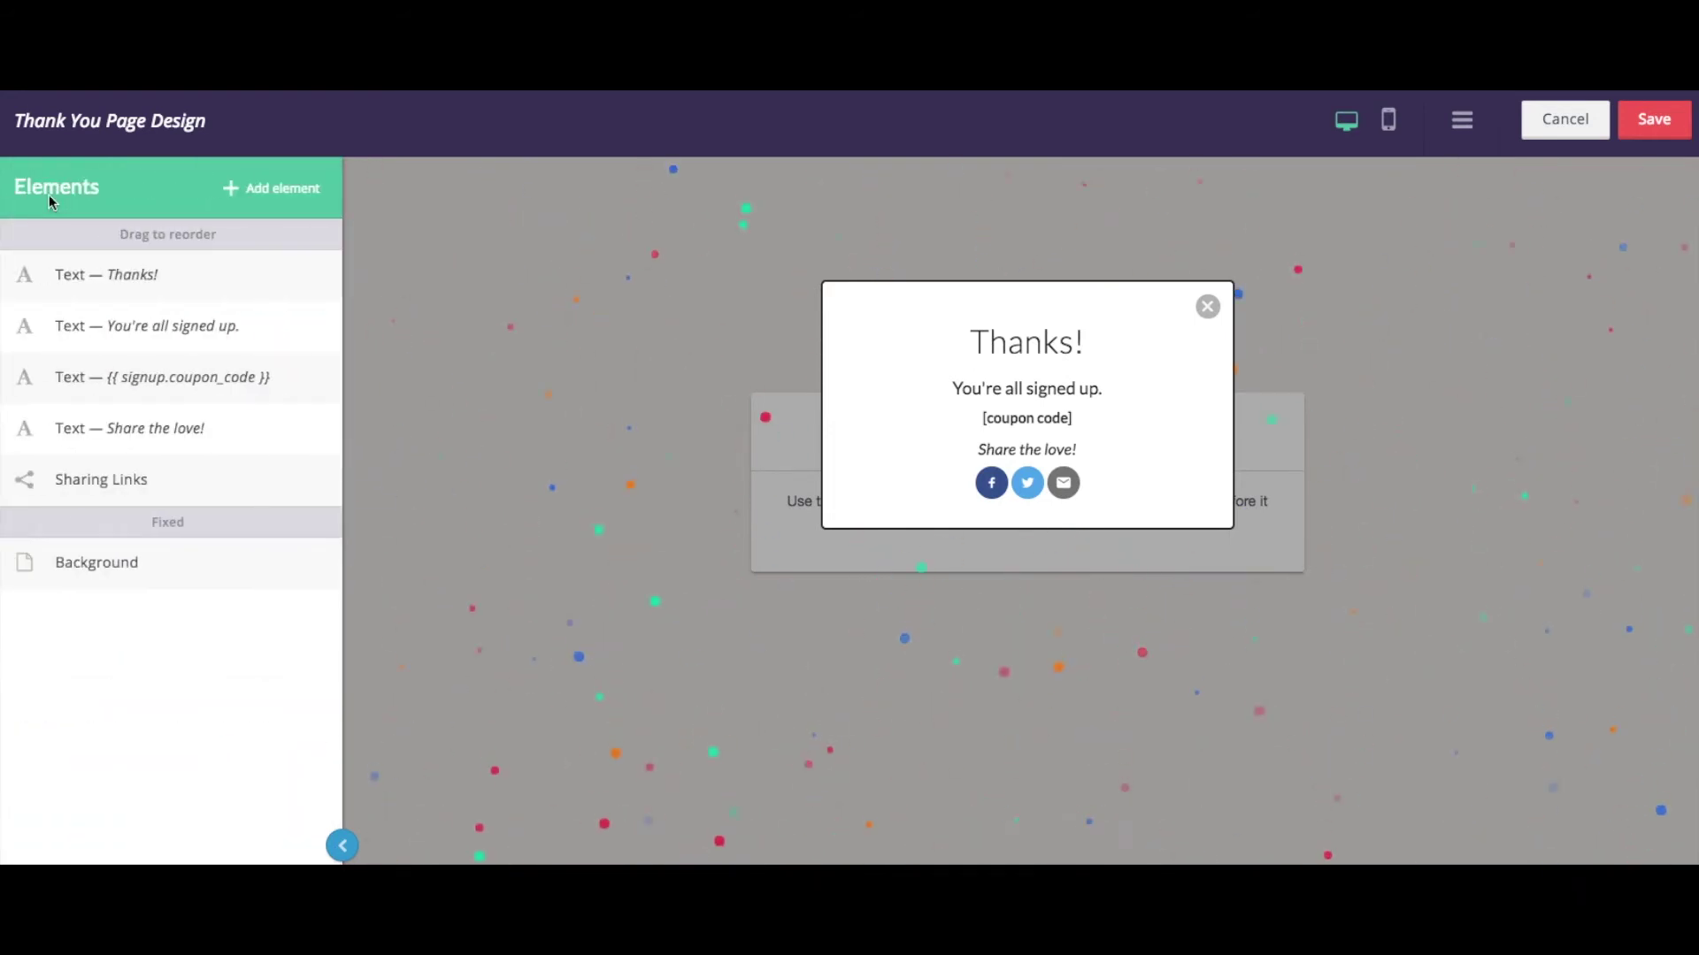
{"action": "left_click", "coordinate": [234, 193]}
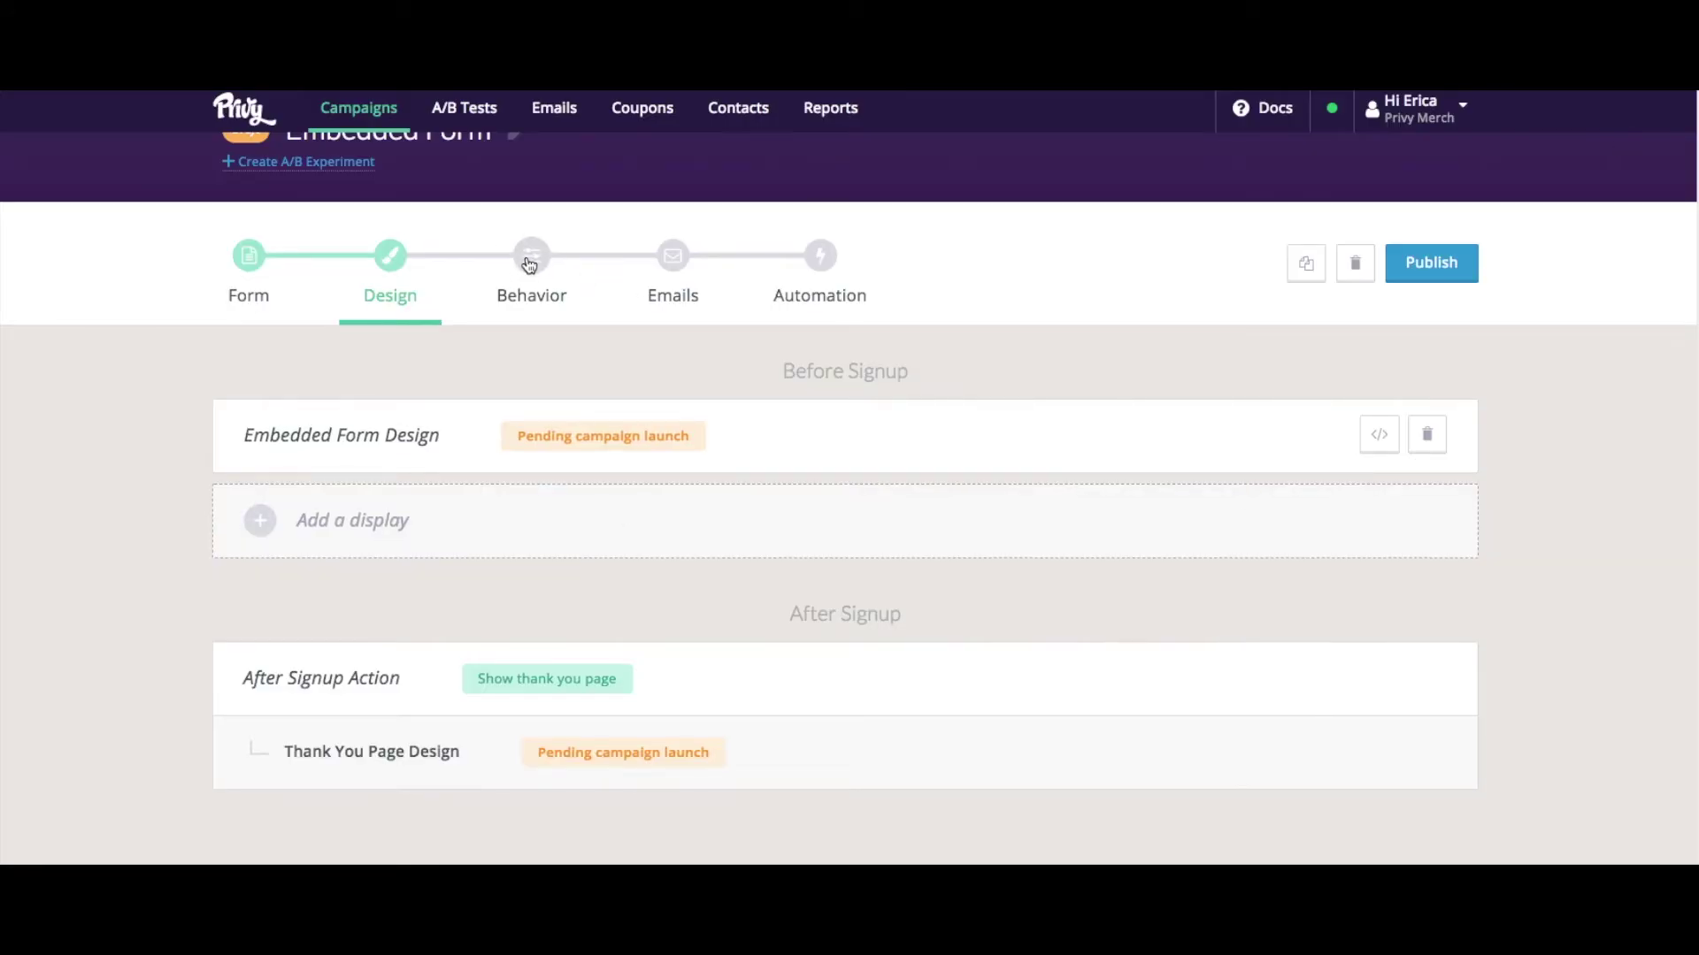
Step: On the Behavior step, set the campaign coupon to 10% Off (WELCOME10) and save
{"action": "left_click", "coordinate": [528, 258]}
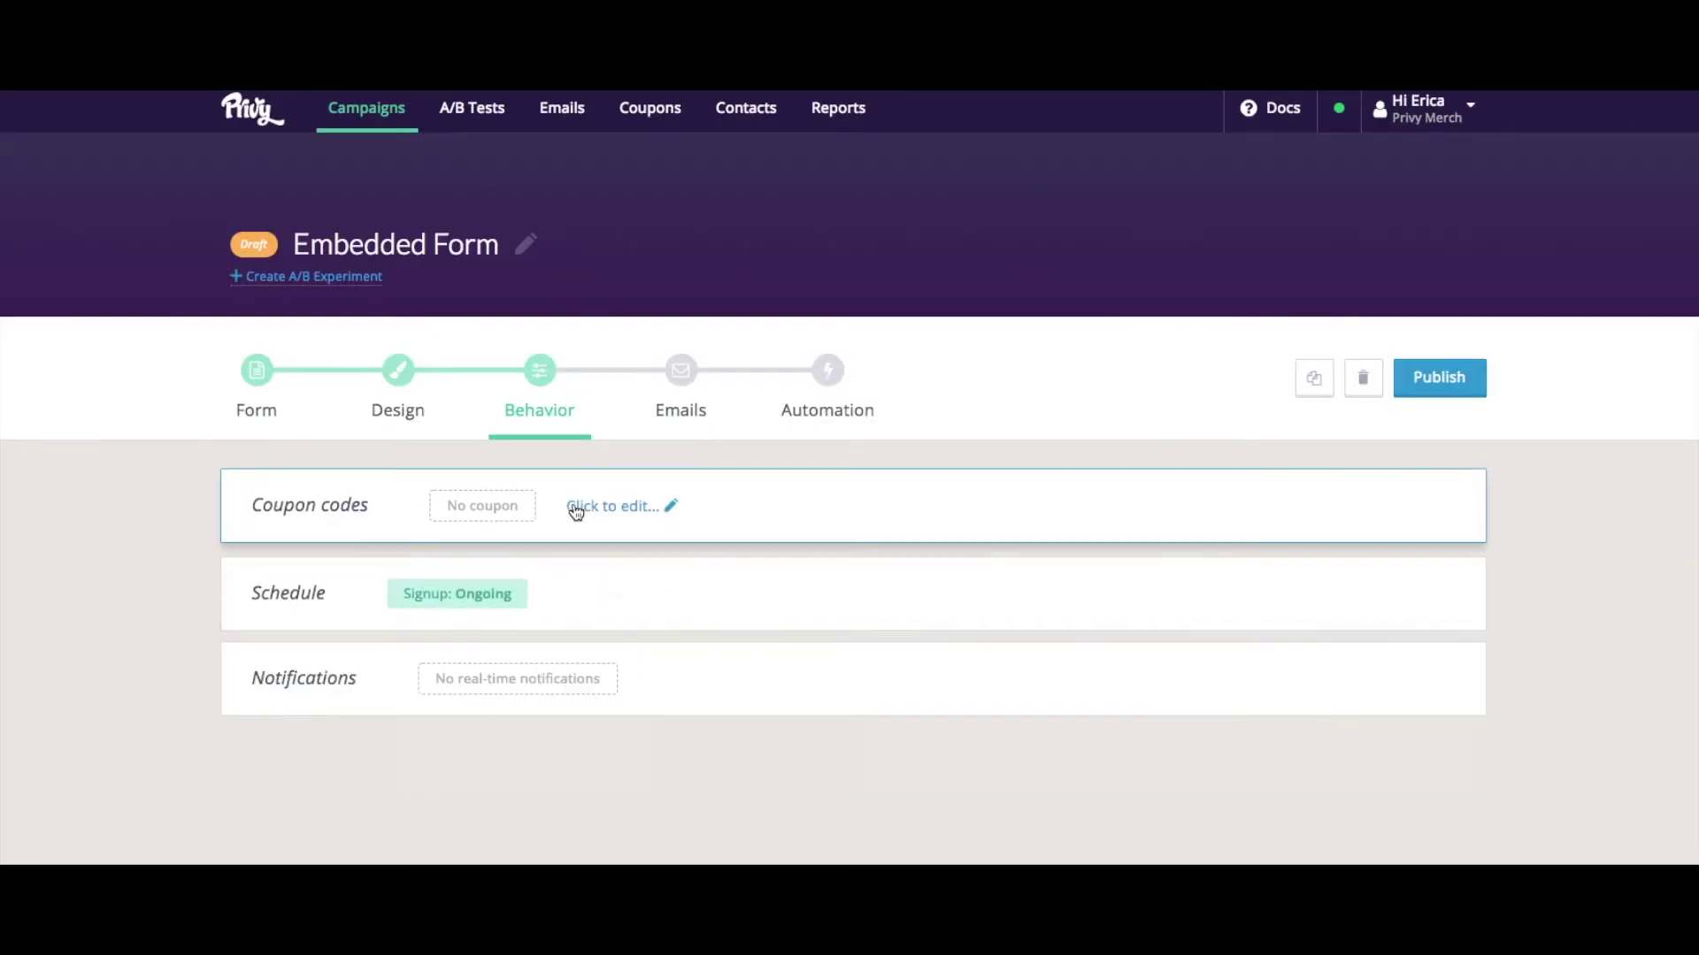
{"action": "left_click", "coordinate": [573, 512]}
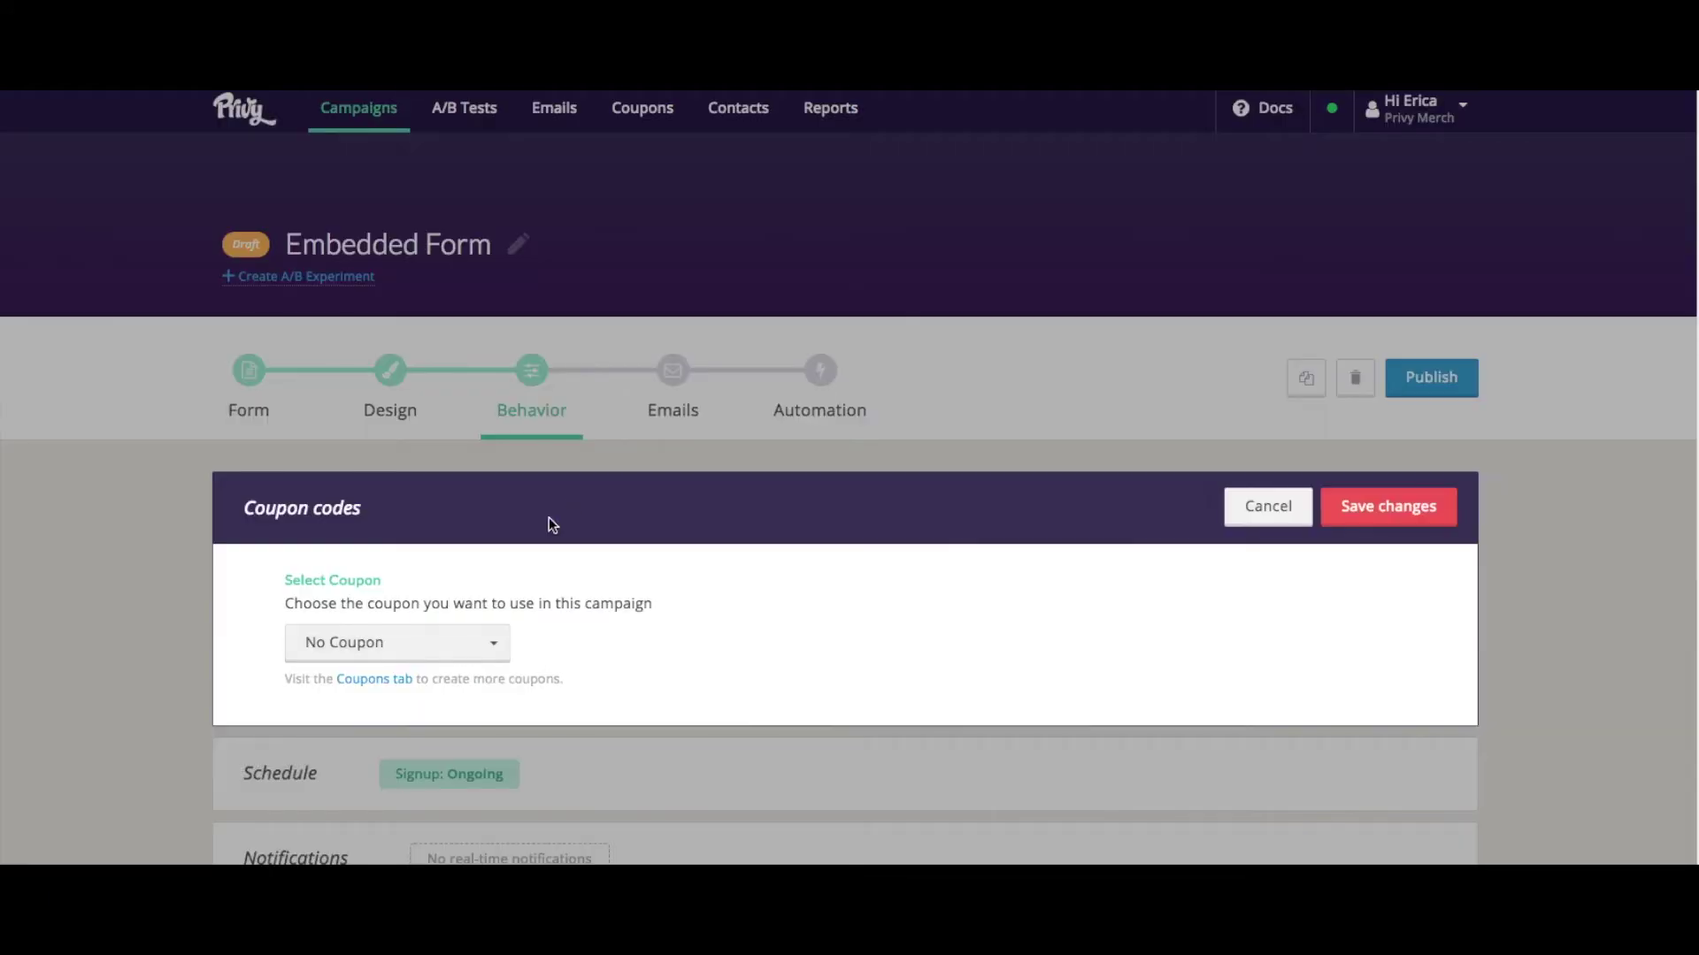
{"action": "left_click", "coordinate": [473, 655]}
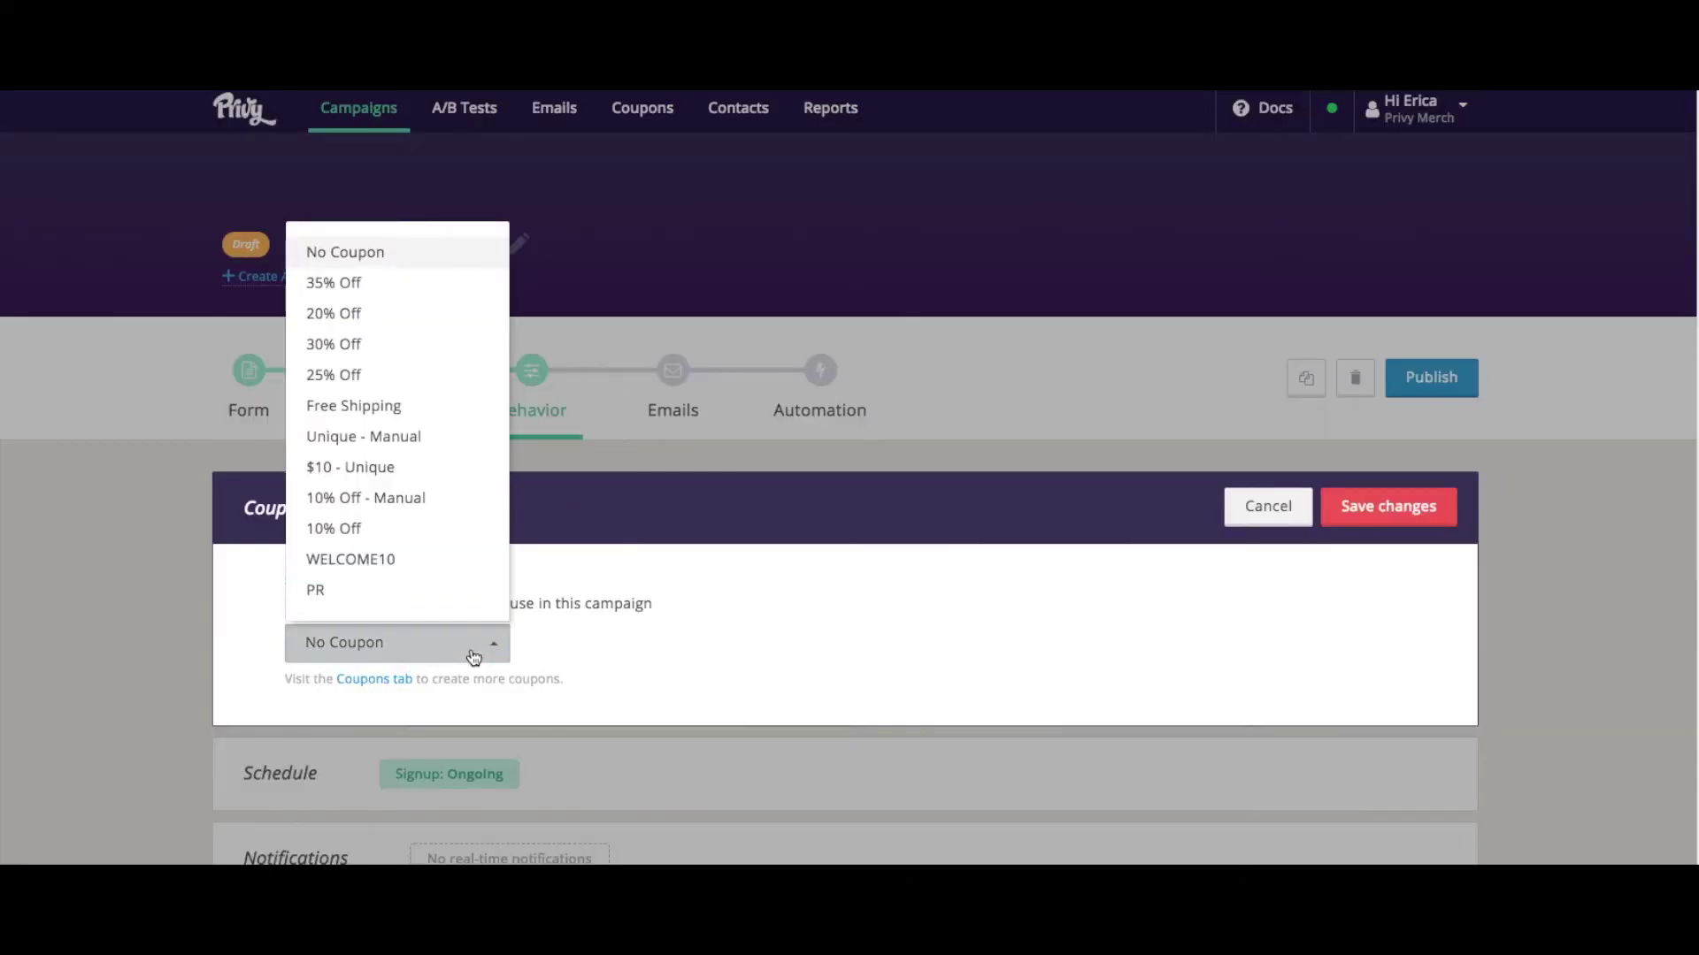
{"action": "left_click", "coordinate": [402, 528]}
{"action": "left_click", "coordinate": [1388, 506]}
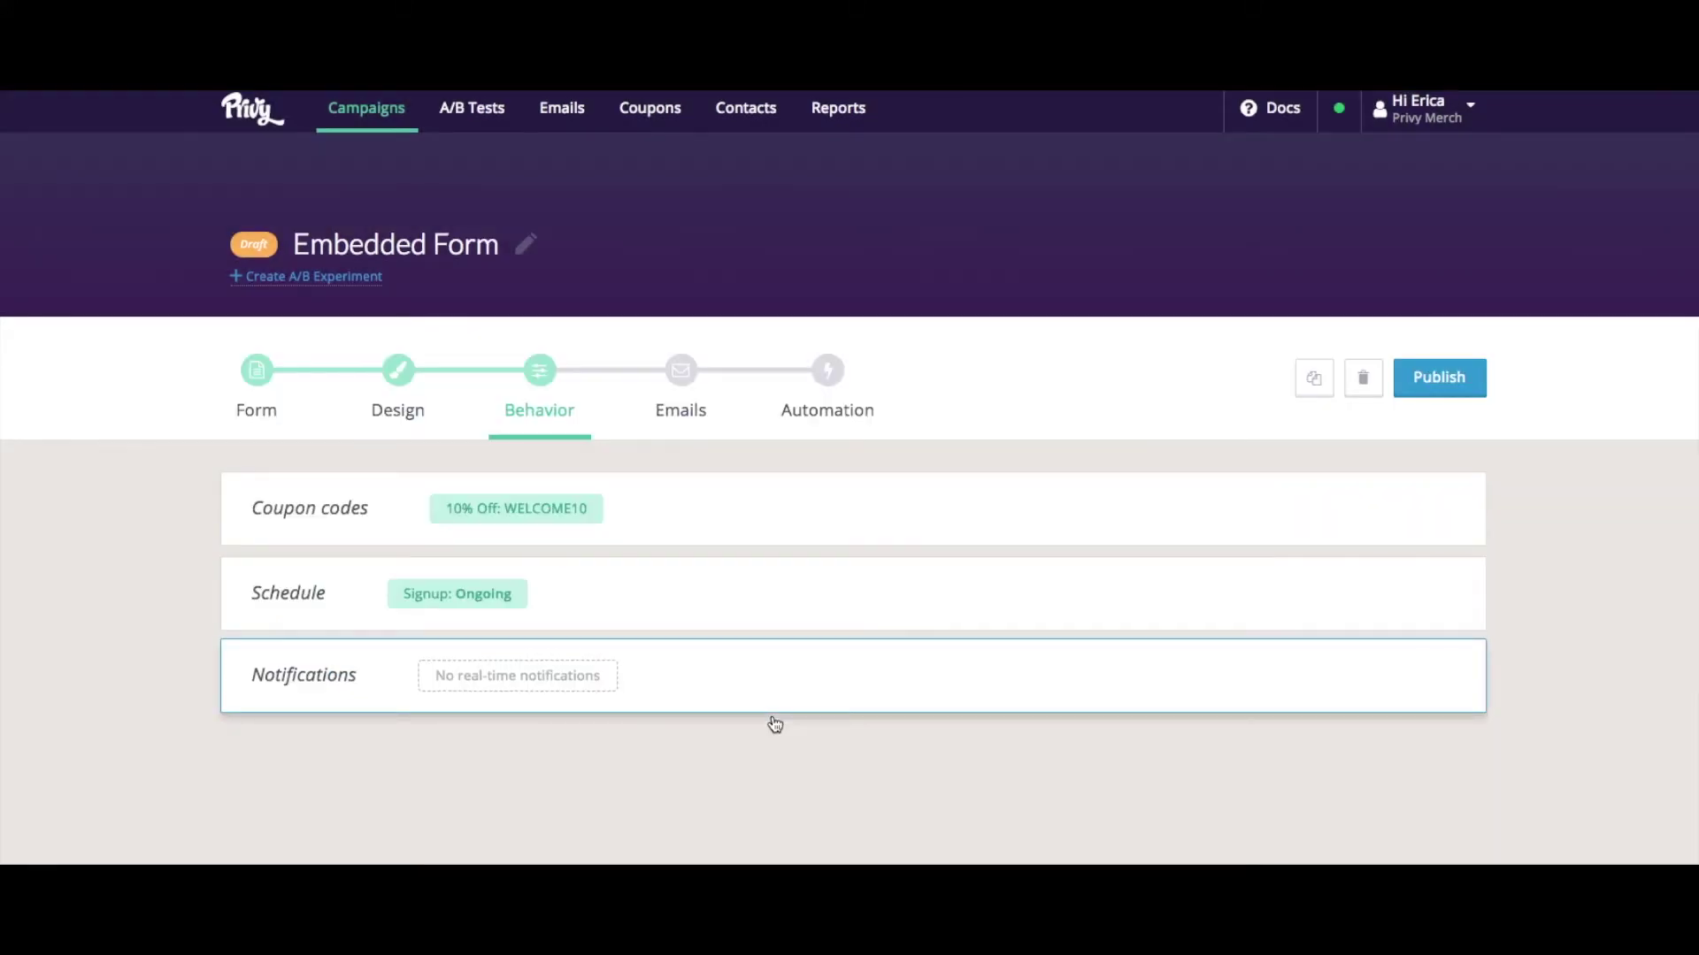
Step: Switch the Autoresponder email's Published? toggle to On in the Emails step
{"action": "left_click", "coordinate": [681, 371]}
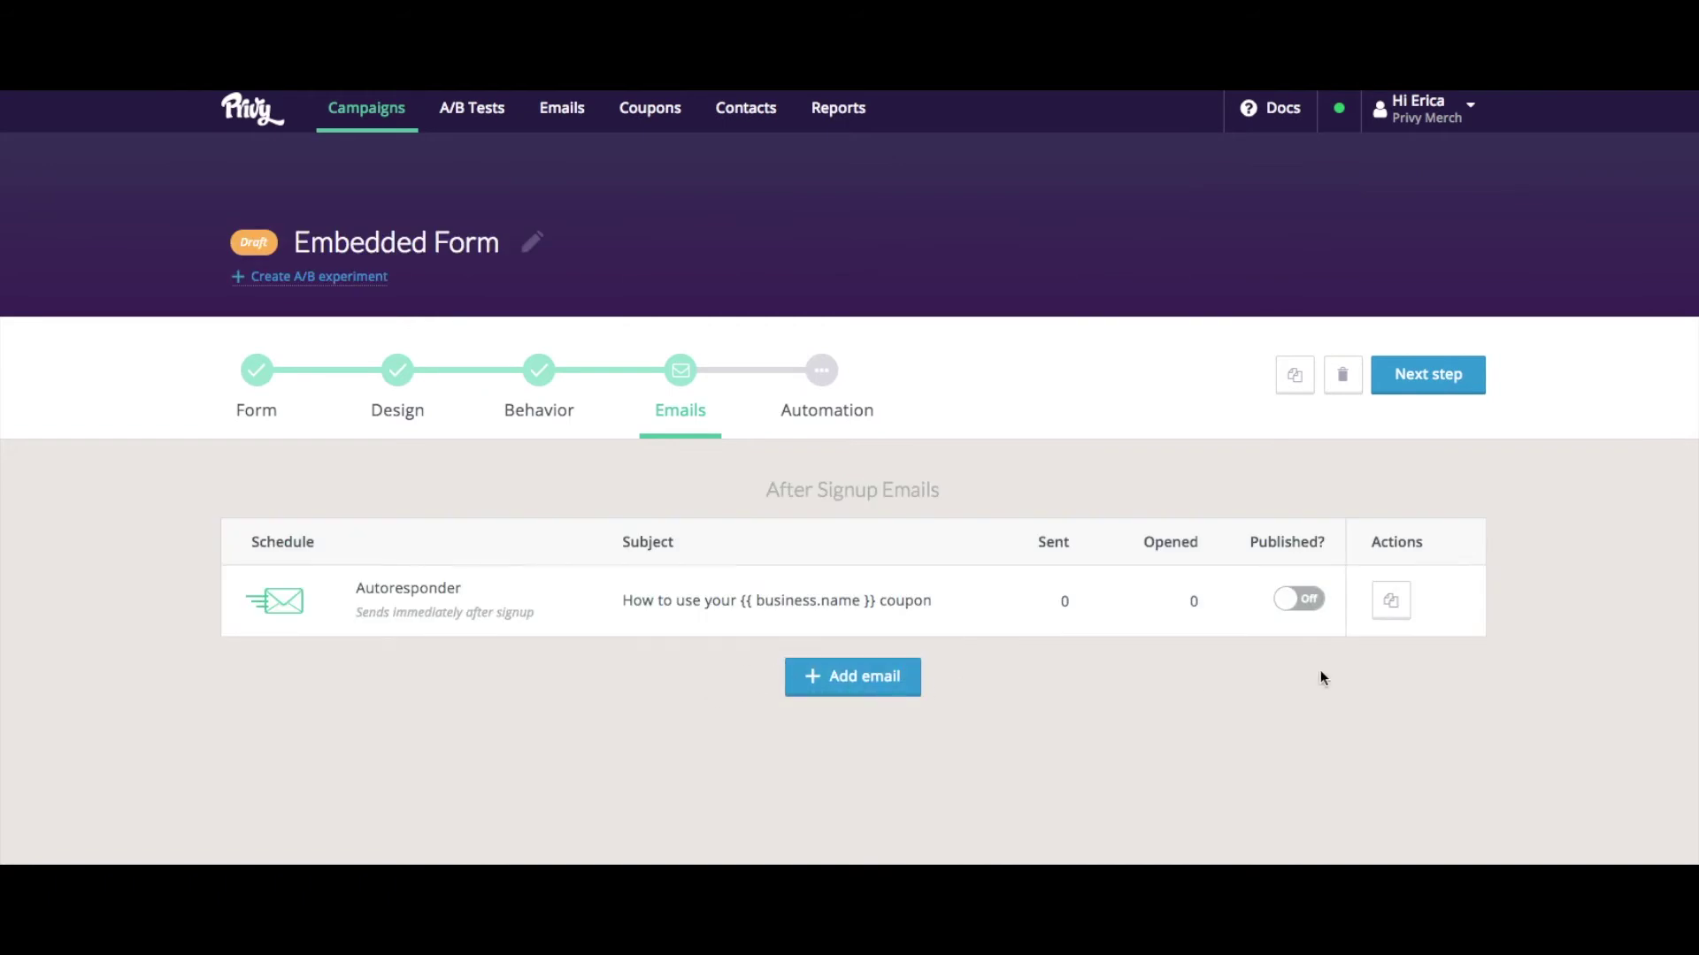
{"action": "left_click", "coordinate": [1300, 601]}
Step: Add and save a new-signup rule syncing subscribers to MailChimp's Customer Loyalty list
{"action": "left_click", "coordinate": [825, 376]}
{"action": "left_click", "coordinate": [871, 575]}
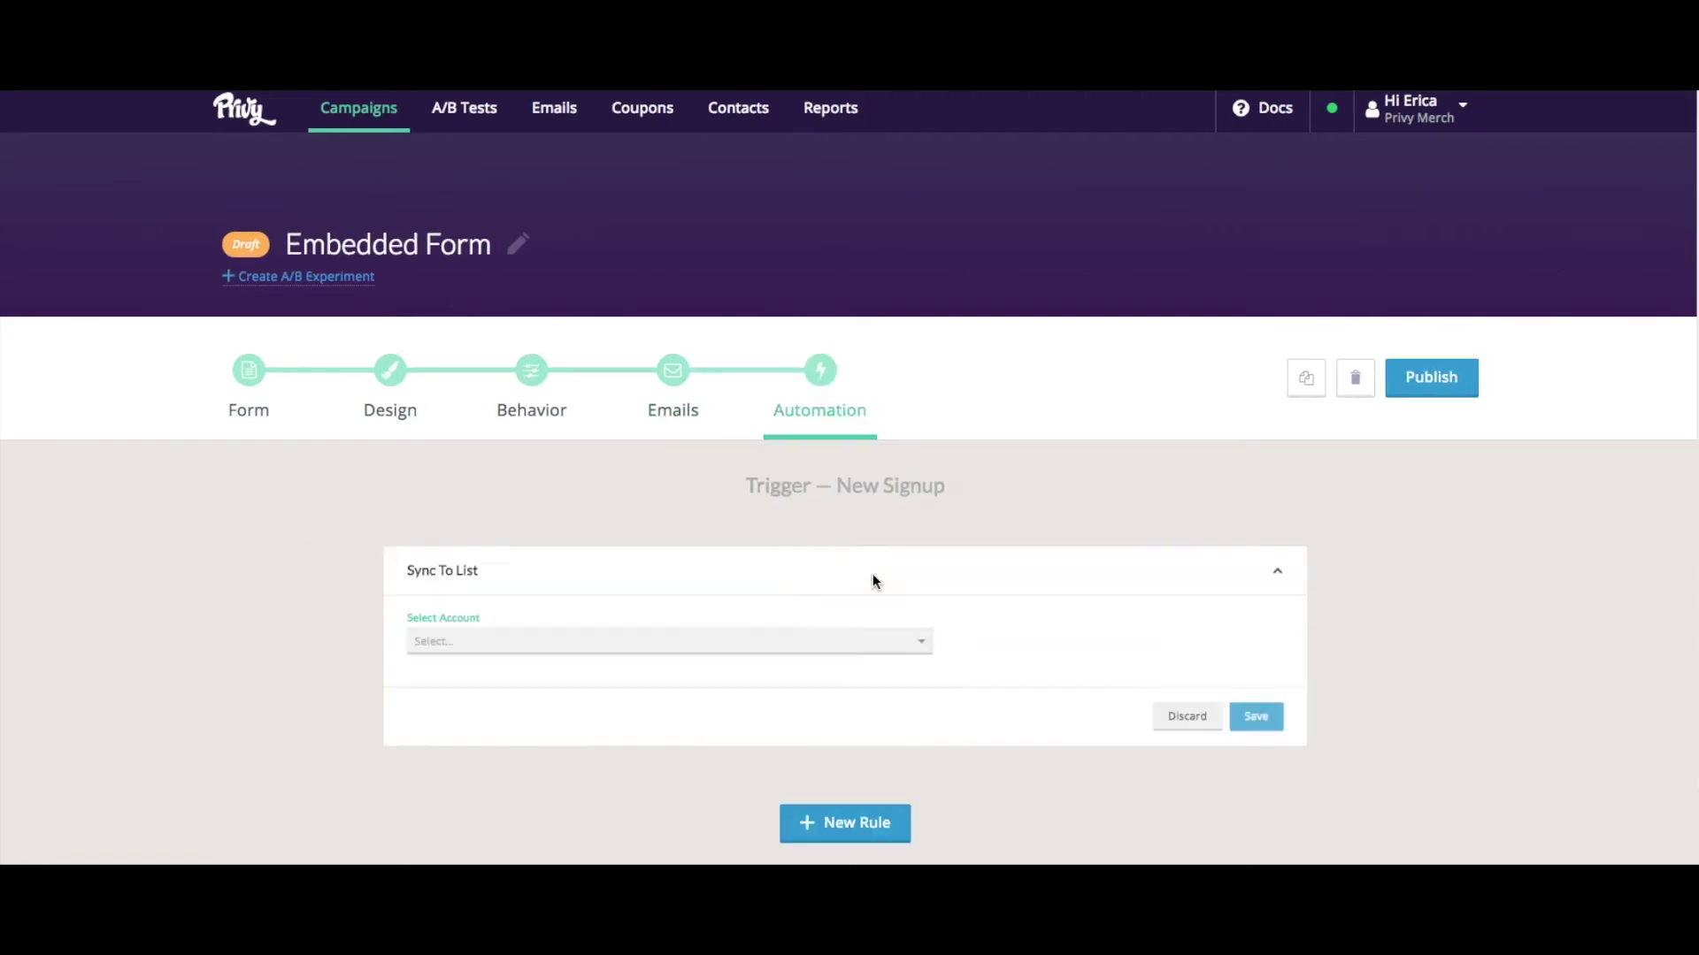
{"action": "left_click", "coordinate": [750, 652]}
{"action": "left_click", "coordinate": [738, 674]}
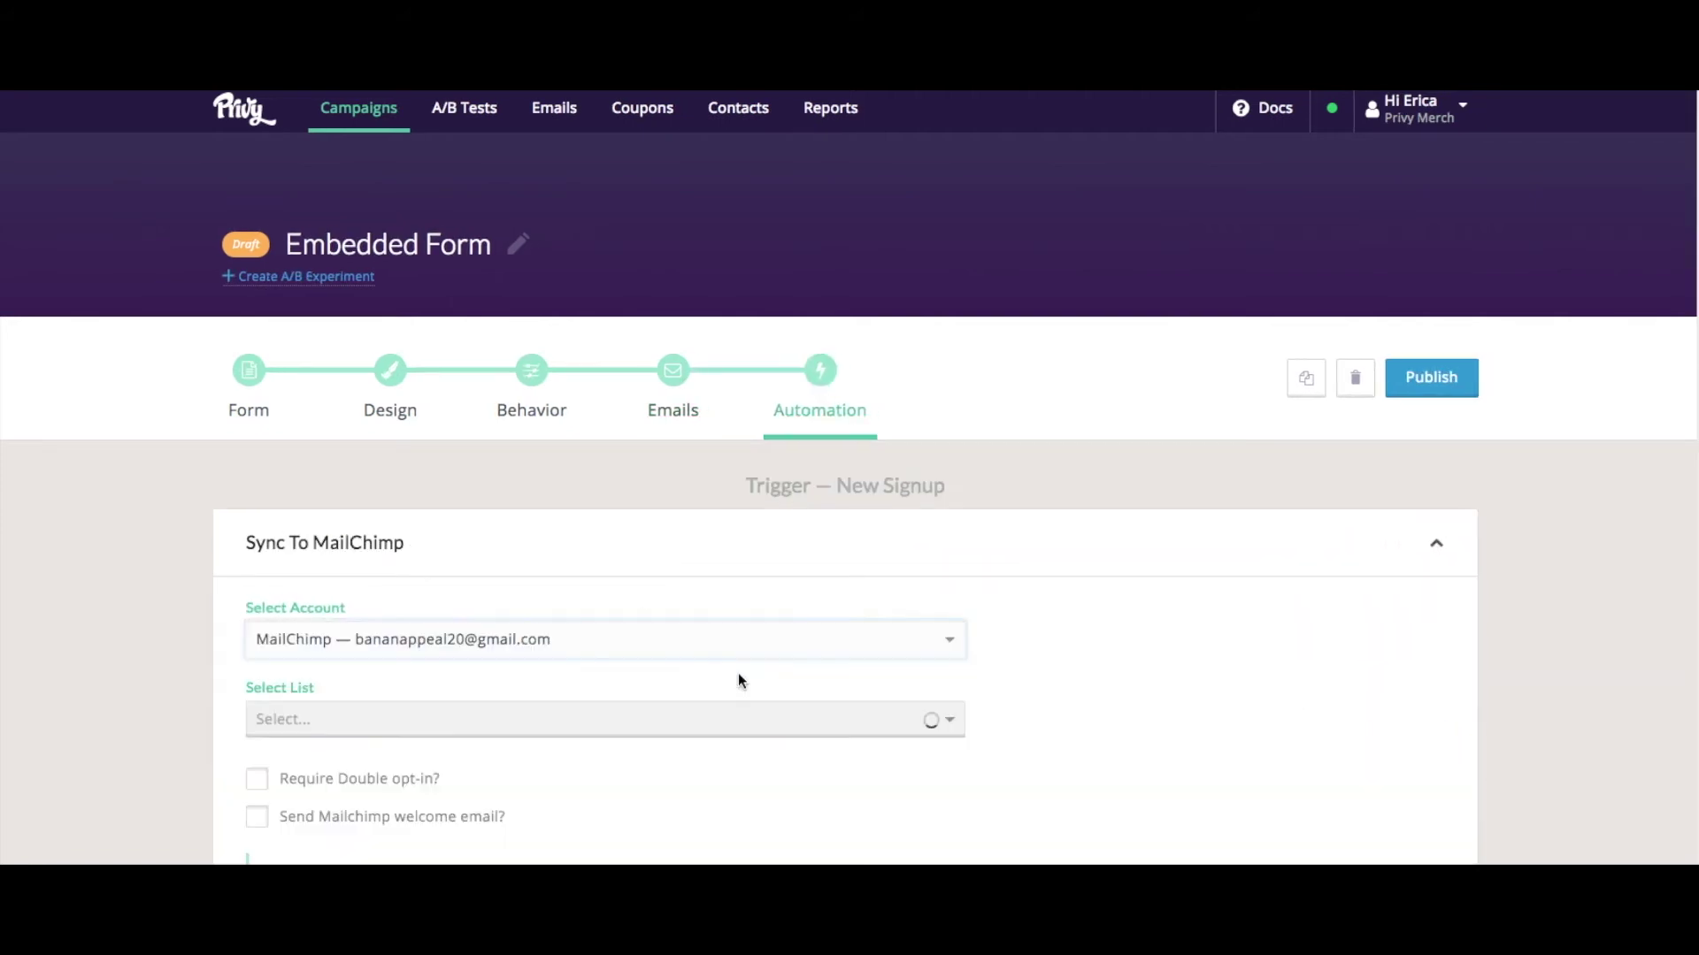
{"action": "scroll", "coordinate": [562, 672], "scroll_direction": "down", "scroll_amount": 2}
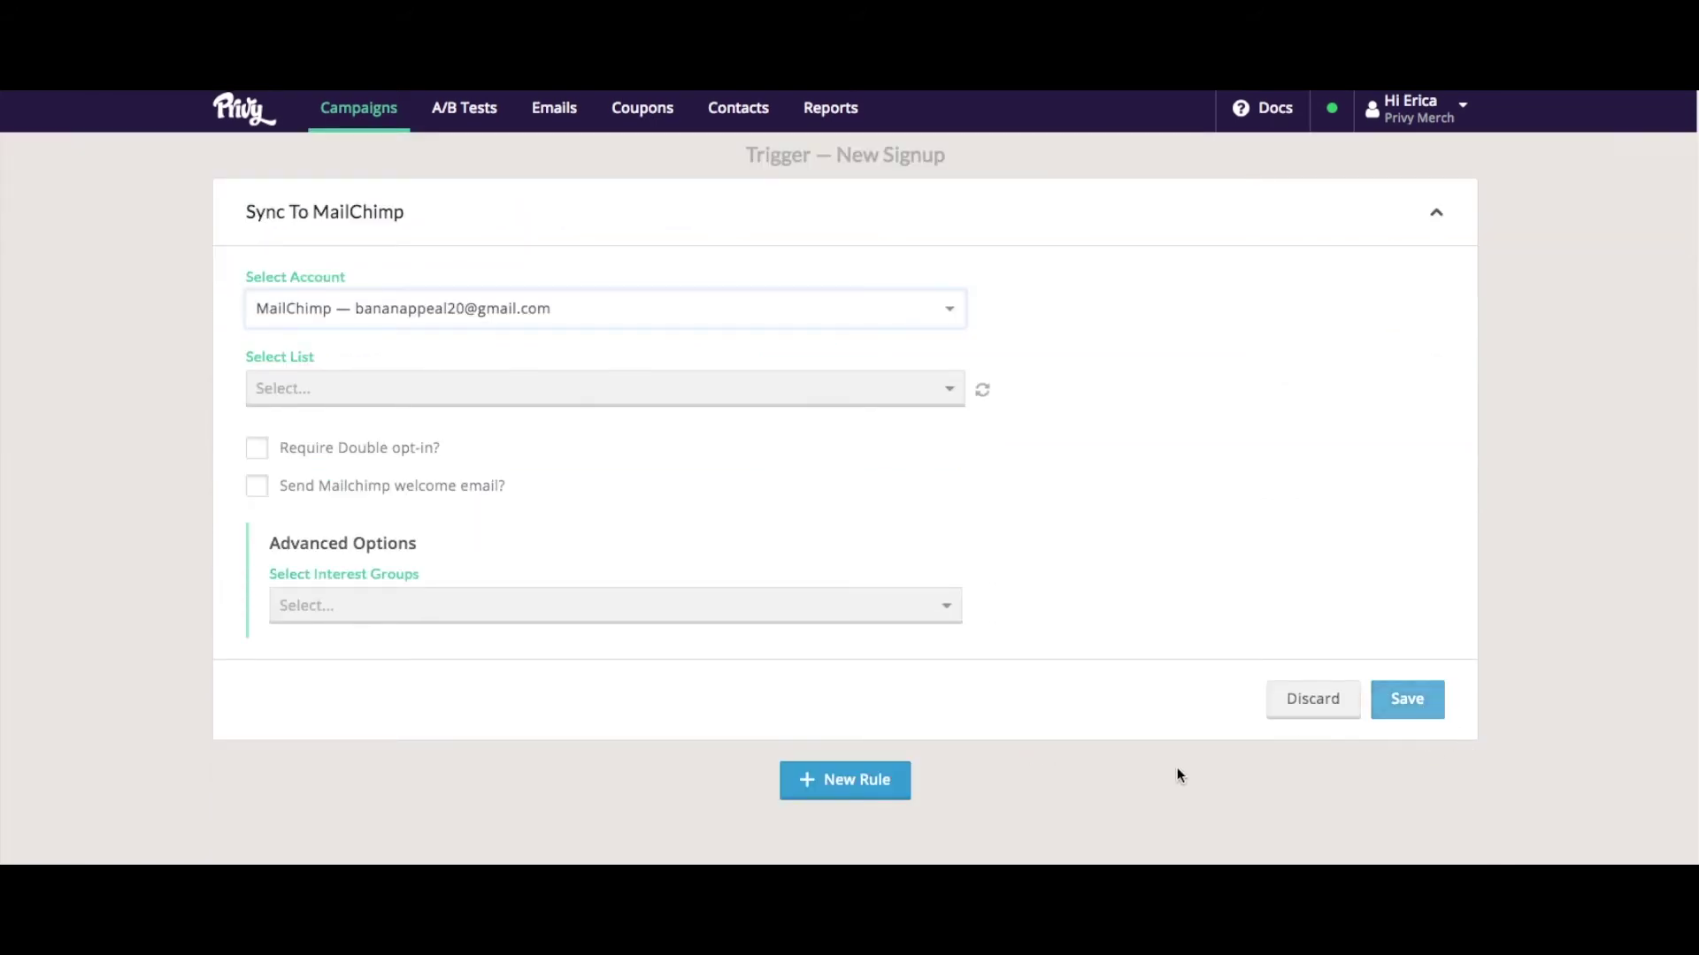
{"action": "left_click", "coordinate": [866, 387]}
{"action": "left_click", "coordinate": [428, 459]}
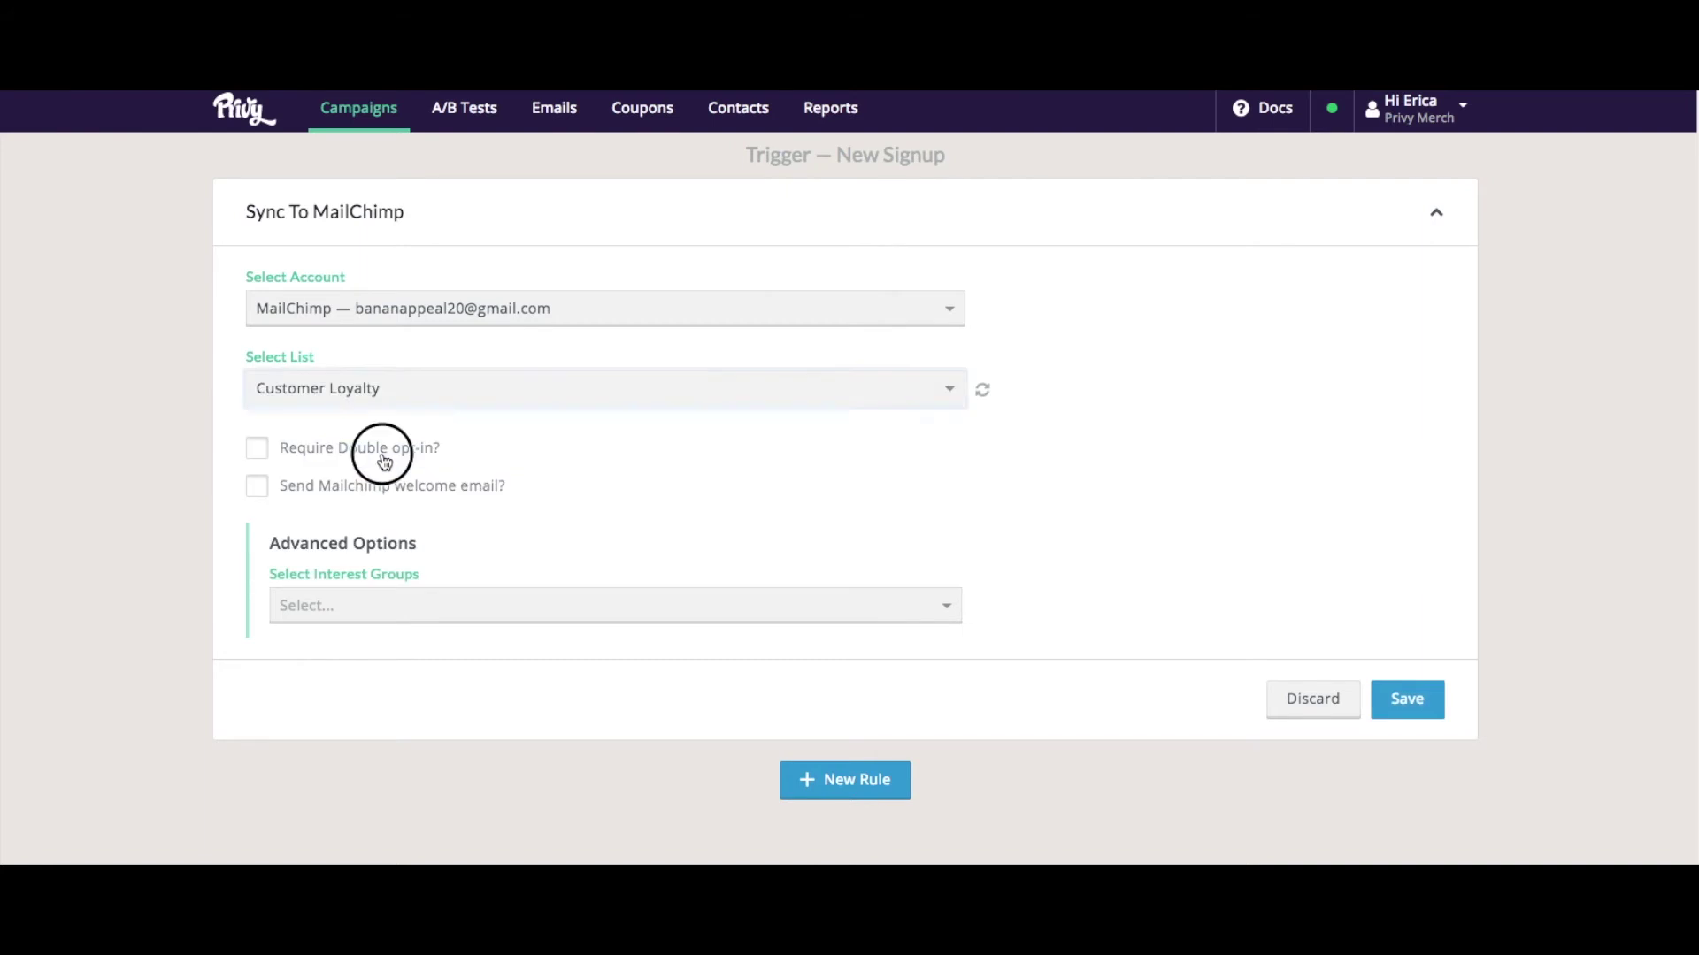
{"action": "left_click", "coordinate": [1425, 712]}
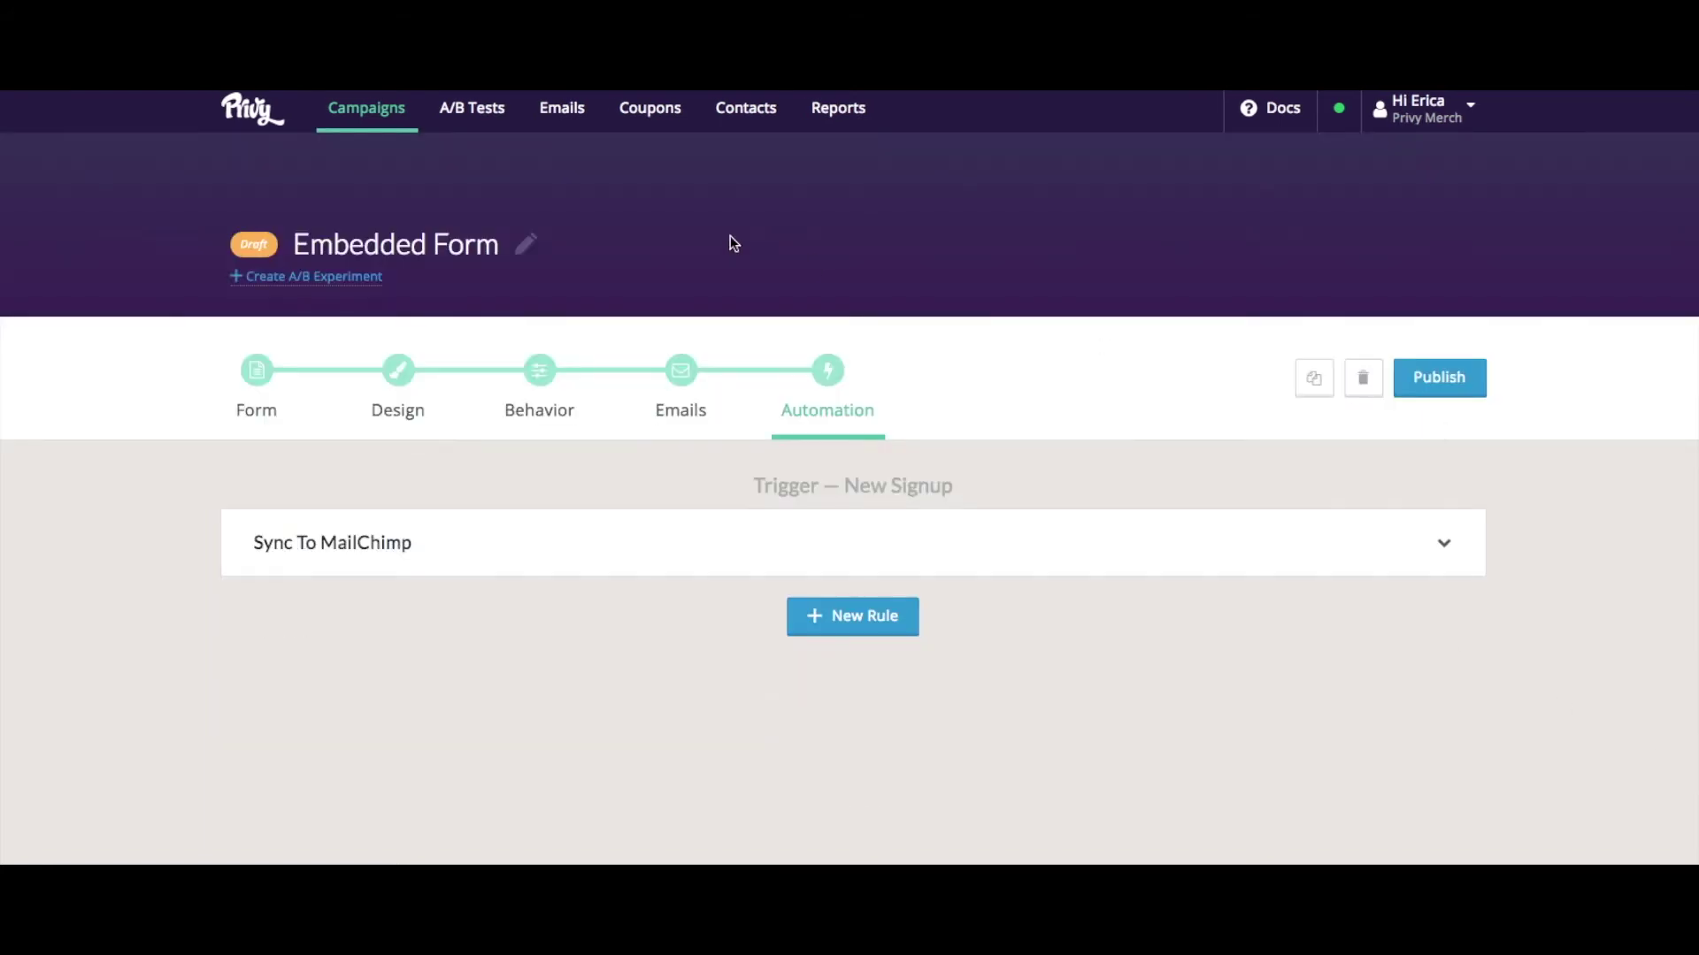
Step: Publish the Embedded Form campaign and confirm 'Launch it' in the launch dialog
{"action": "left_click", "coordinate": [1445, 390]}
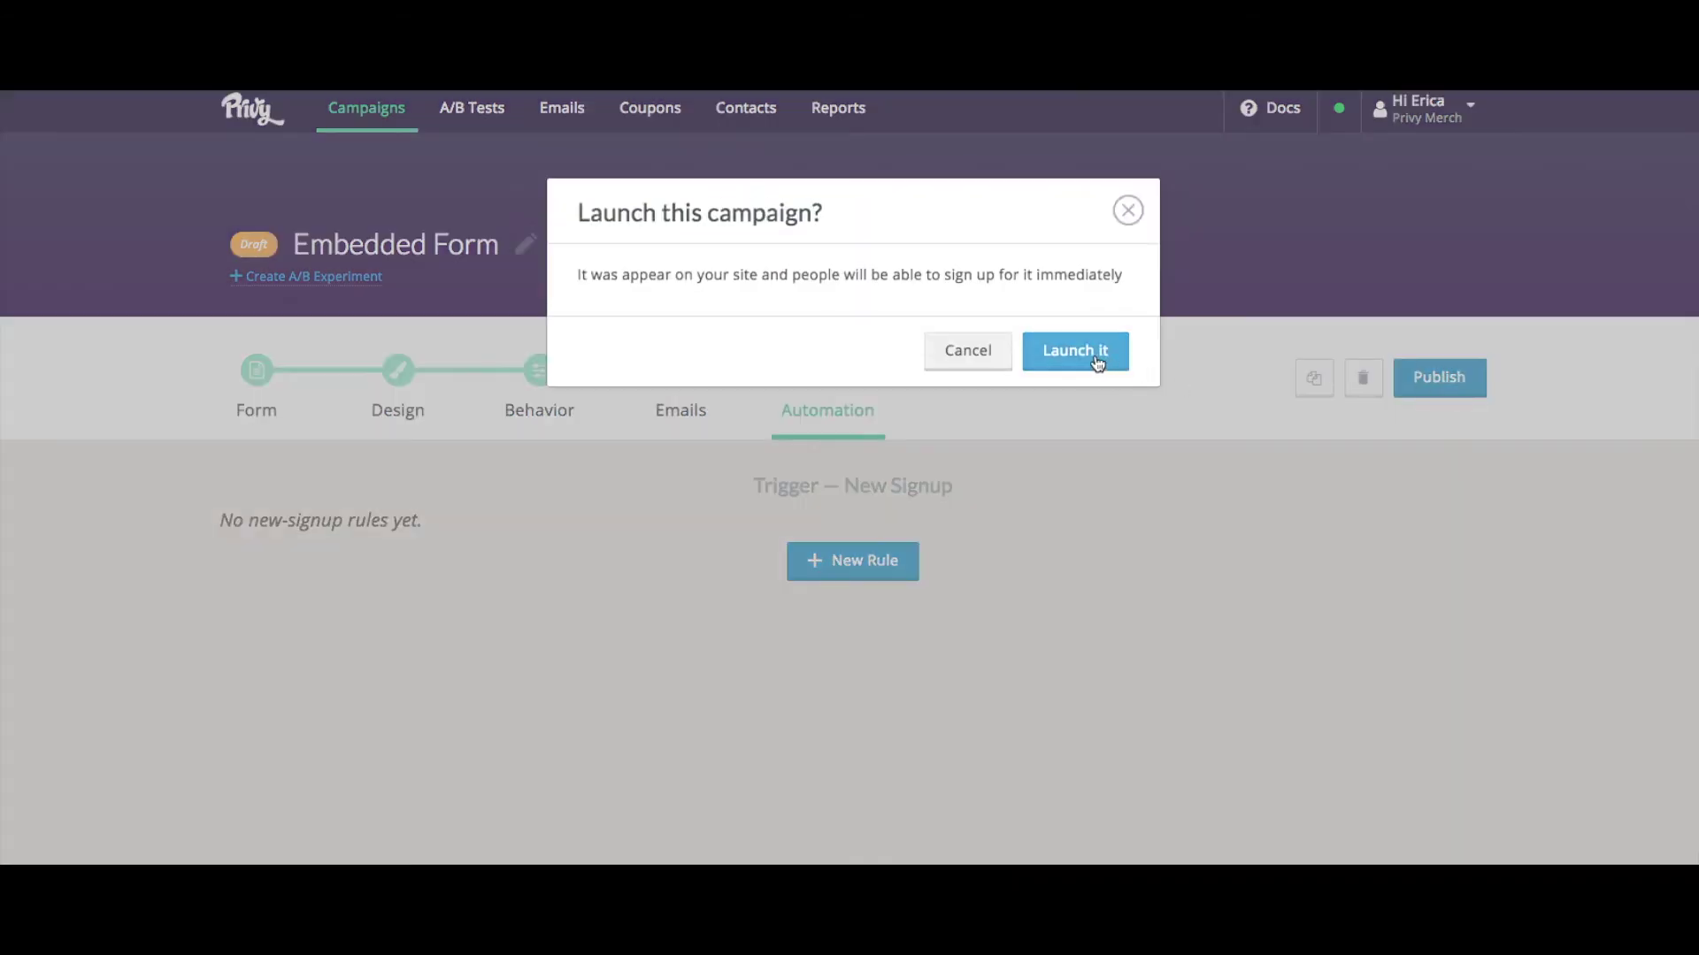
{"action": "left_click", "coordinate": [1093, 358]}
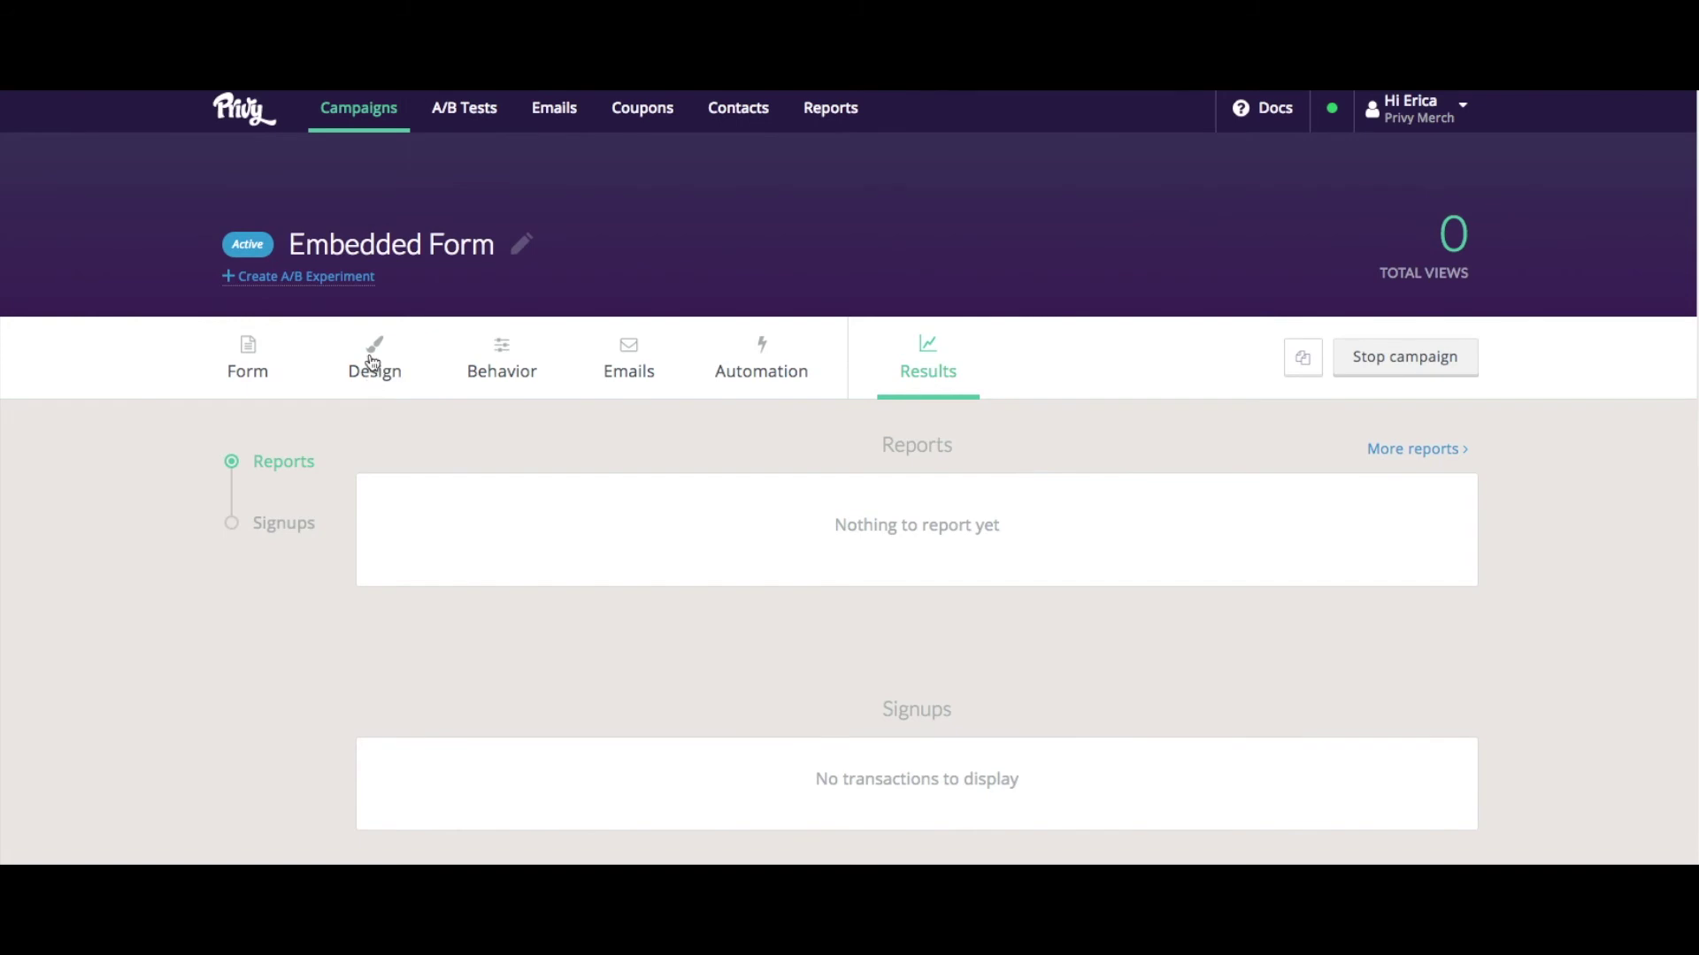
Step: Display the Embedded Form's privy-embed-form HTML snippet from the Design page and select all of it
{"action": "left_click", "coordinate": [372, 363]}
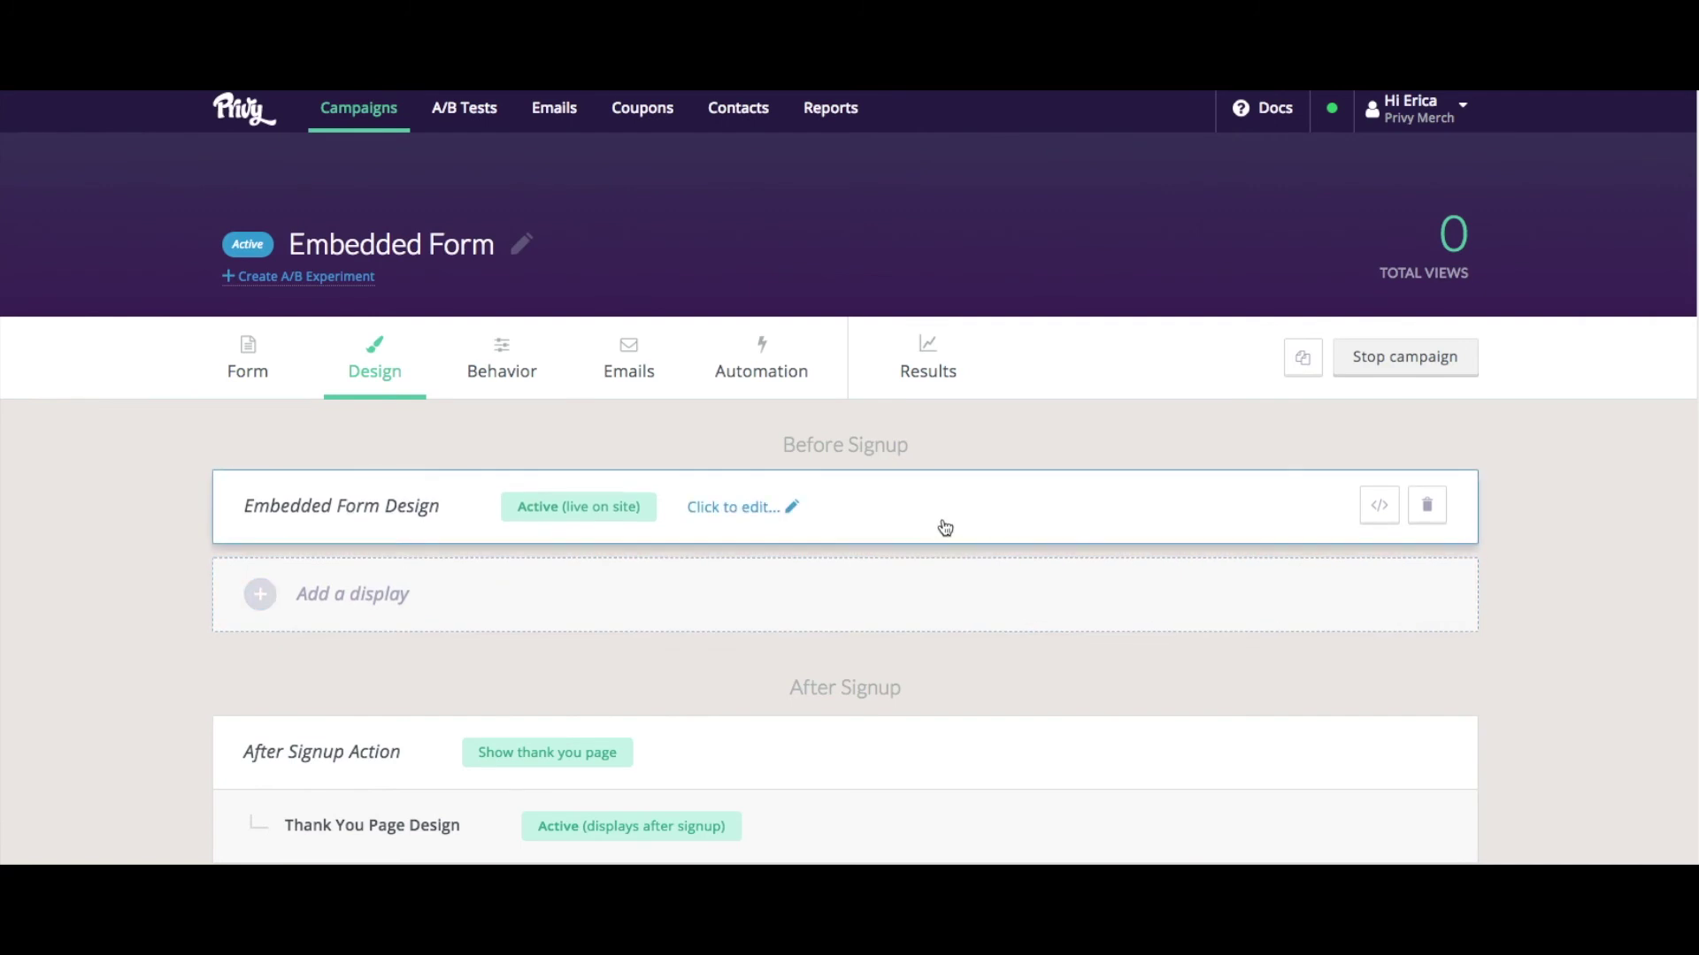
{"action": "left_click", "coordinate": [1381, 519]}
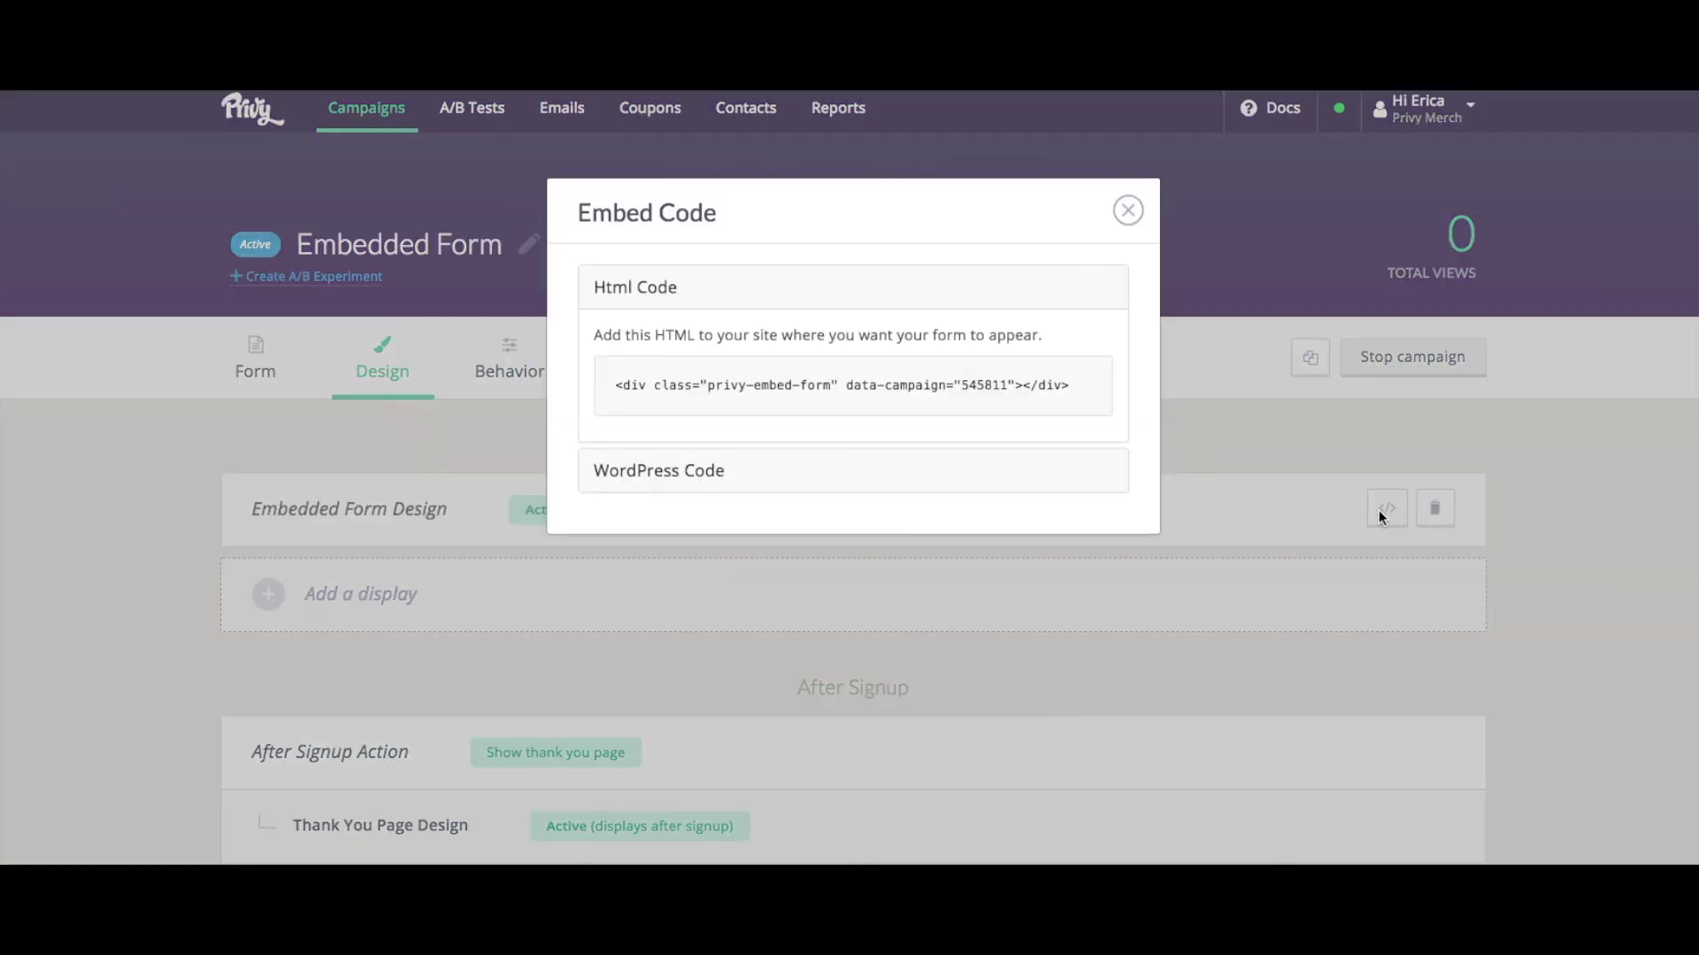
{"action": "left_click_drag", "start_coordinate": [1087, 386], "coordinate": [602, 387]}
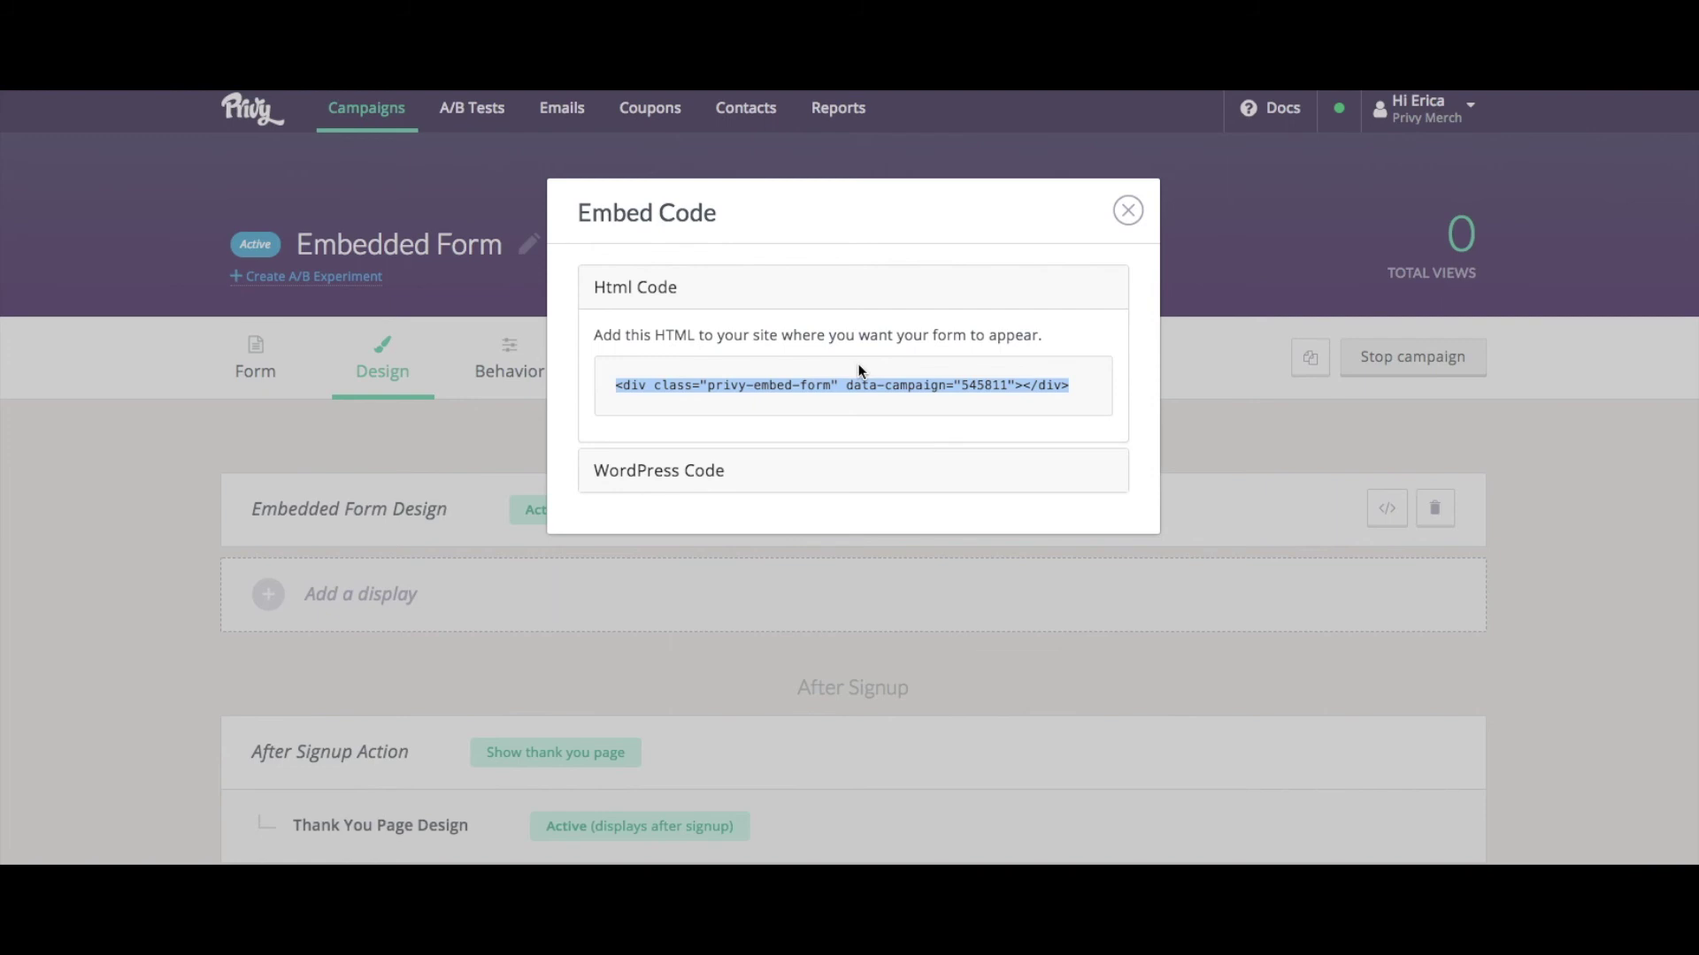